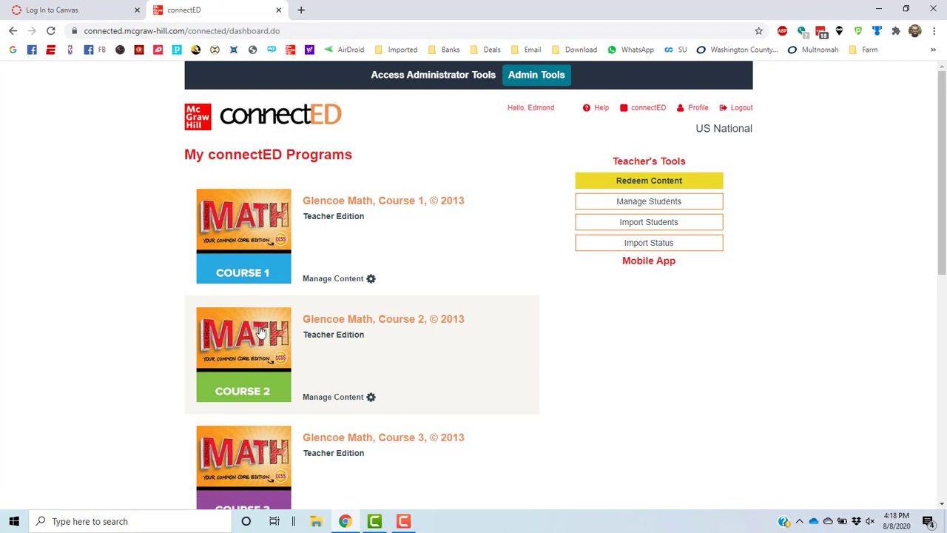
Step: Open the assessment resources of Glencoe Math, Course 1 and launch the McGraw-Hill eAssessment for Course 1
scroll(260, 332, "down", 3)
scroll(260, 334, "up", 3)
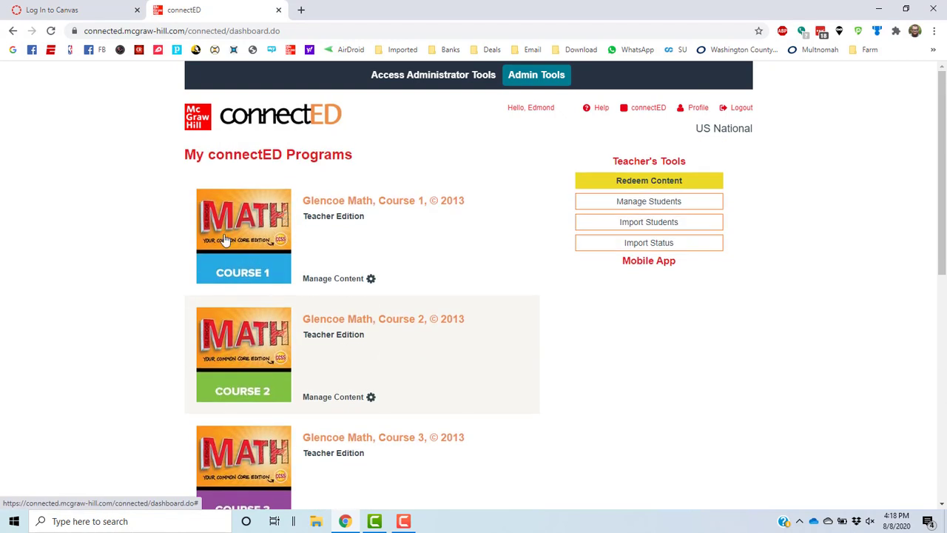
left_click(365, 205)
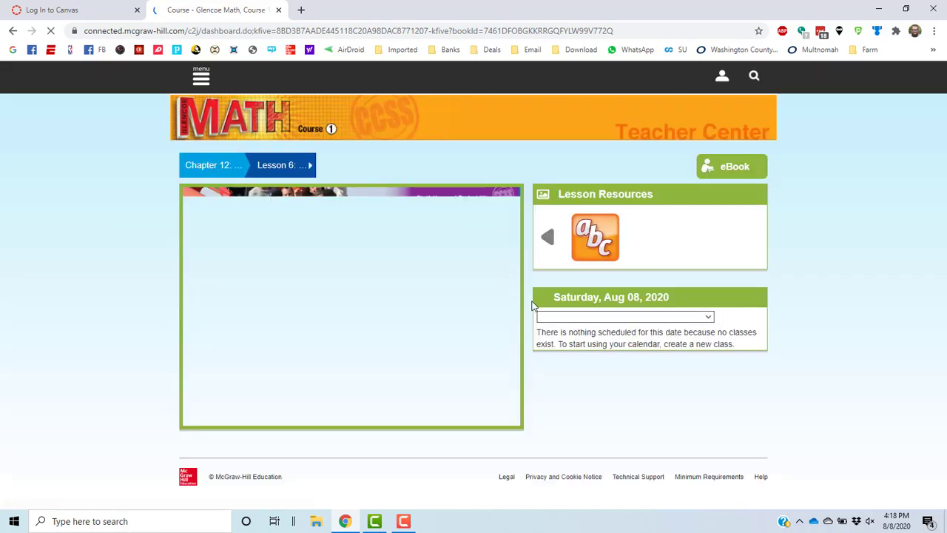
left_click(201, 80)
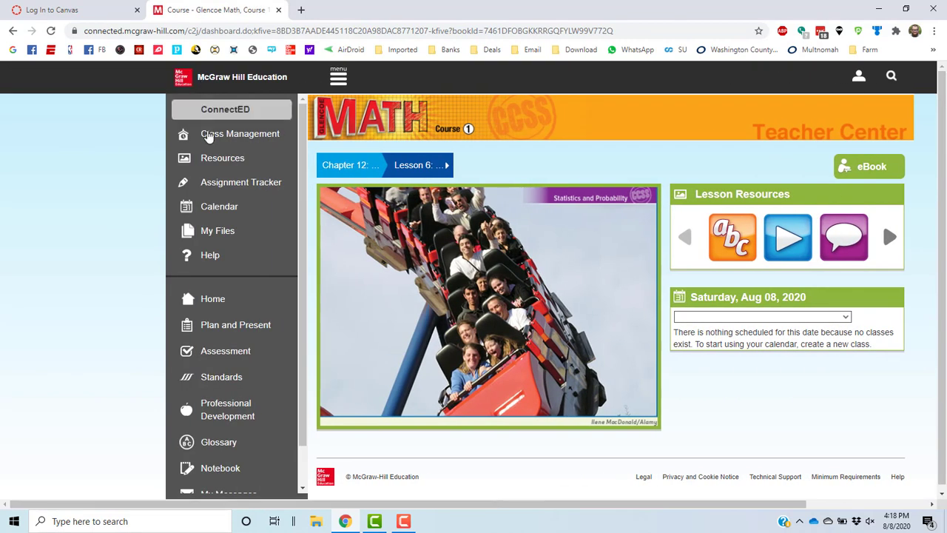
left_click(226, 353)
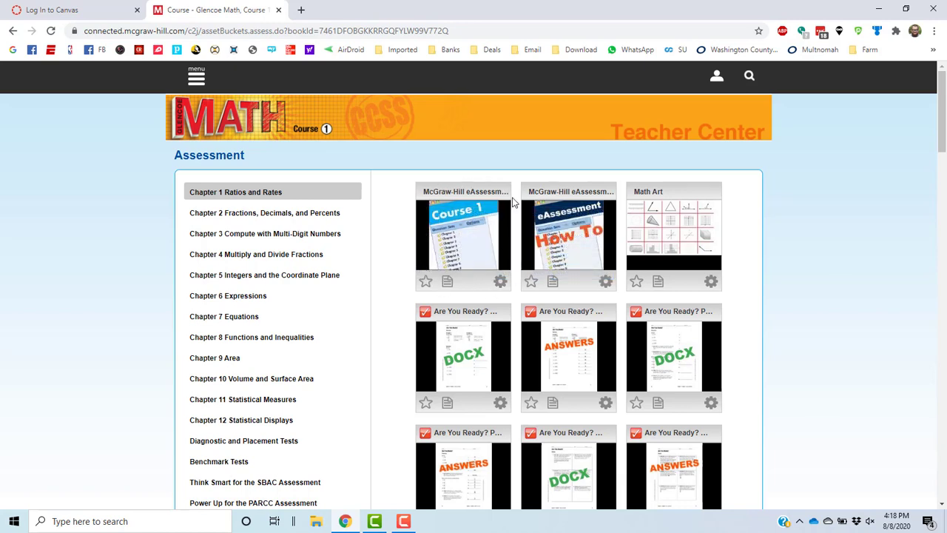
left_click(467, 233)
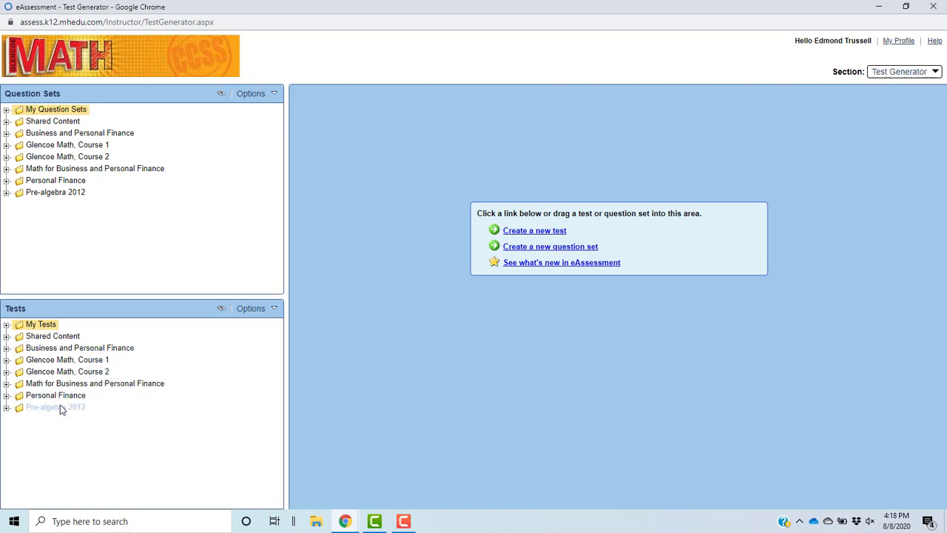
Step: Open Test 1A (Assessment Masters) from Chapter 1 Ratios and Rates of the Glencoe Math, Course 1 tests in the work area
left_click(7, 359)
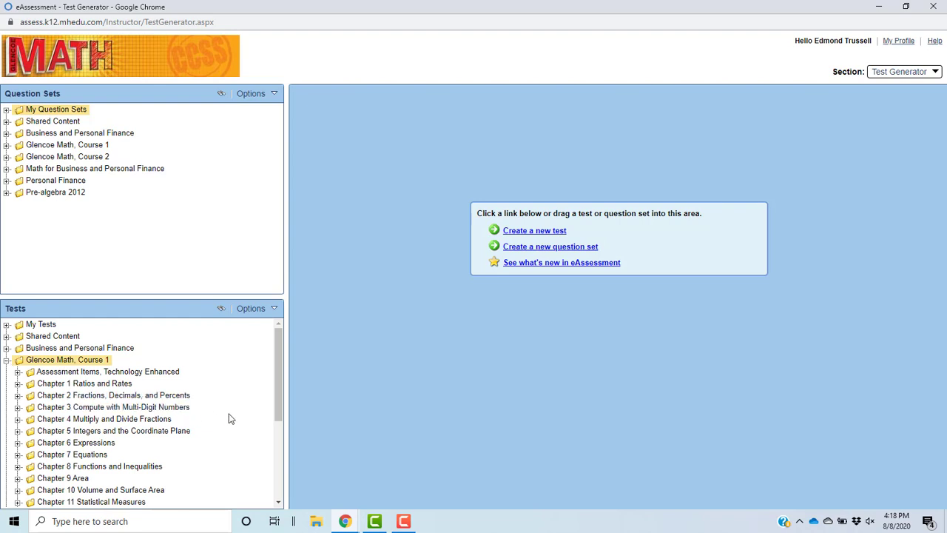
left_click(18, 384)
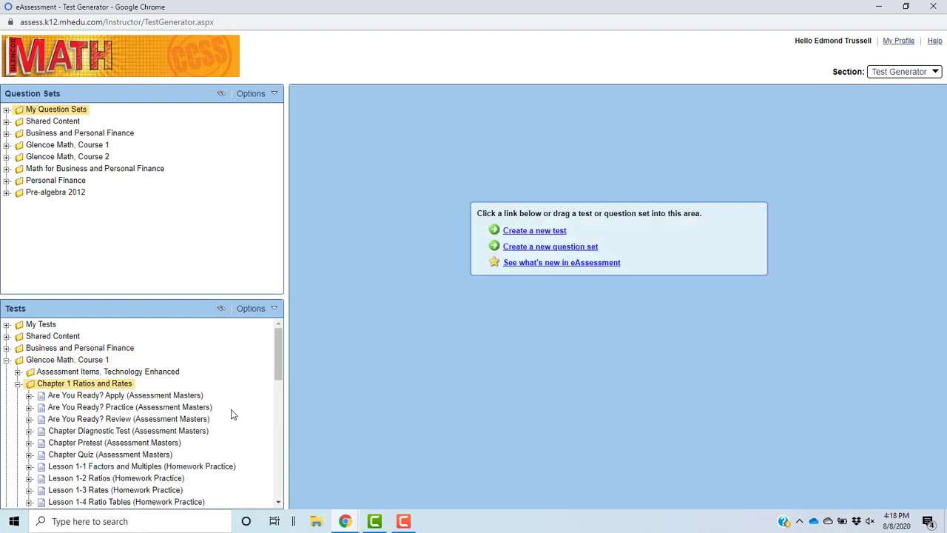
scroll(231, 415, "down", 3)
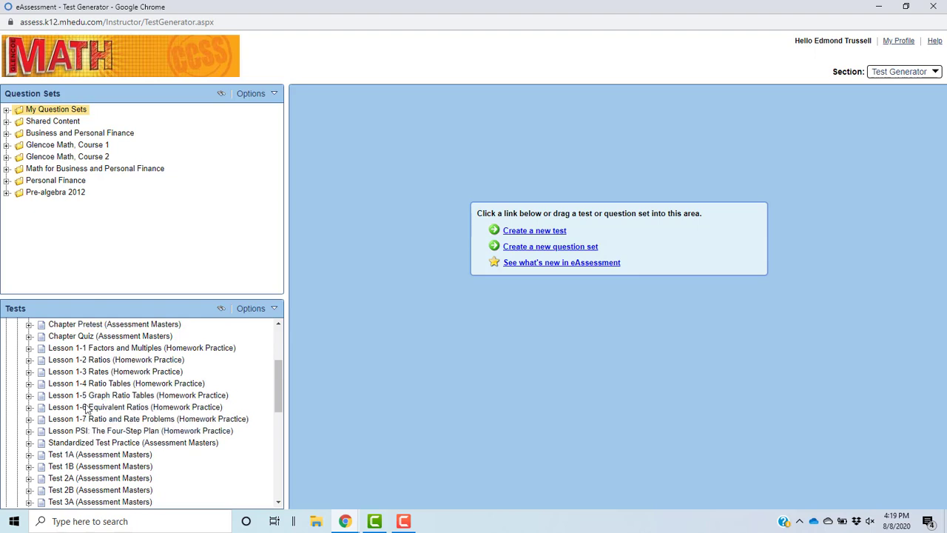
scroll(87, 404, "down", 2)
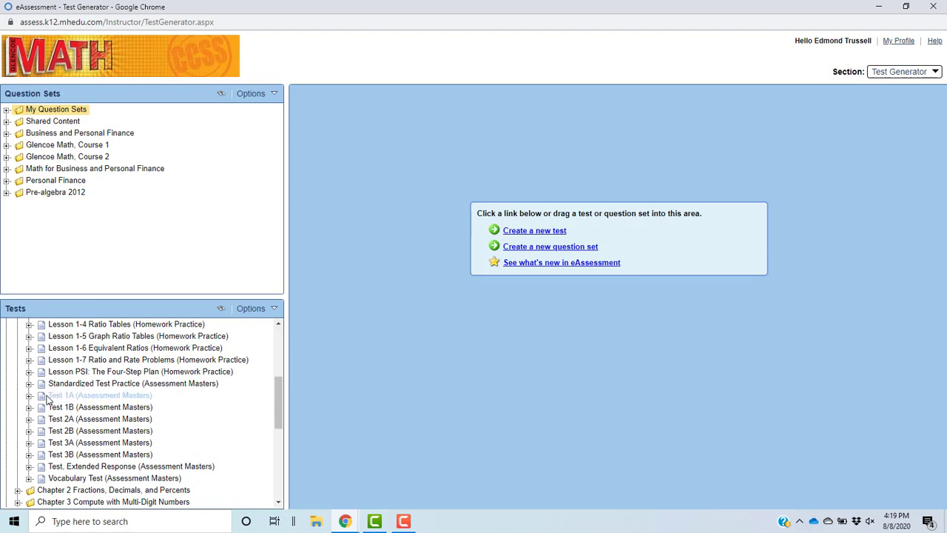
left_click_drag(45, 399, 512, 378)
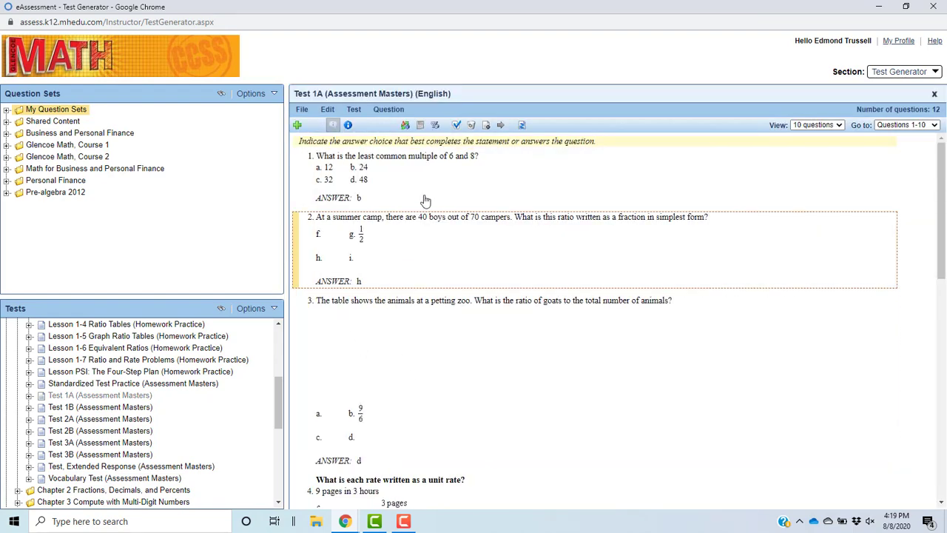
Step: Look through the questions of Test 1A and add the contents of Test 1B (Assessment Masters) to it
scroll(430, 299, "down", 1)
scroll(430, 299, "down", 9)
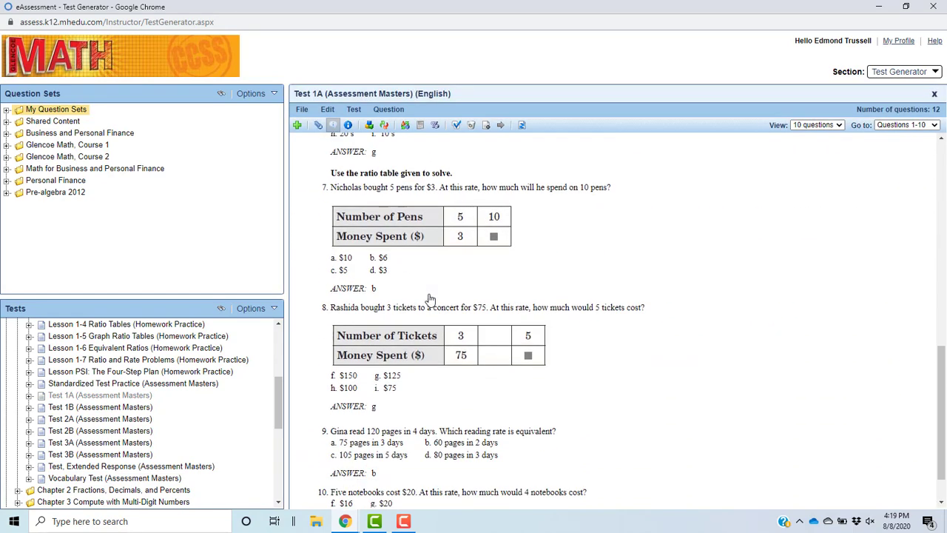
scroll(430, 299, "up", 6)
scroll(430, 299, "up", 5)
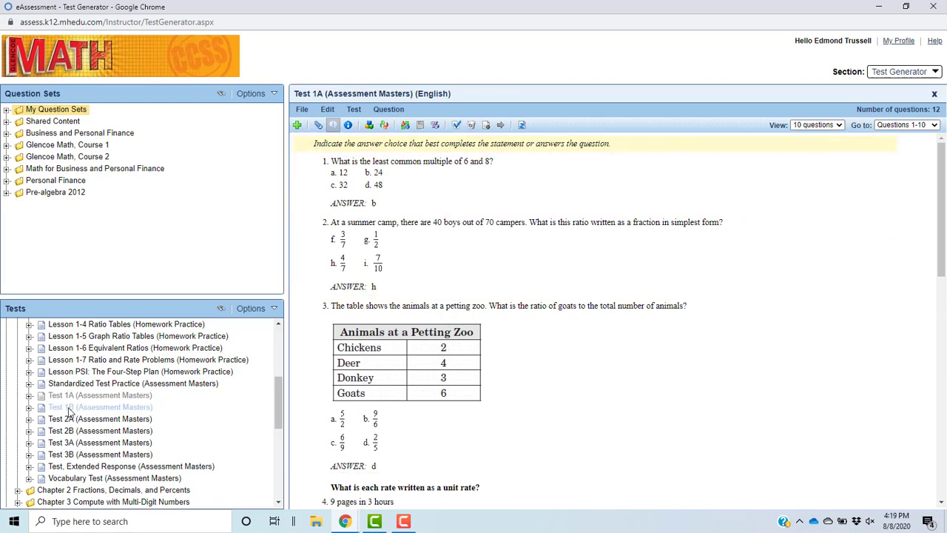
left_click_drag(69, 411, 402, 434)
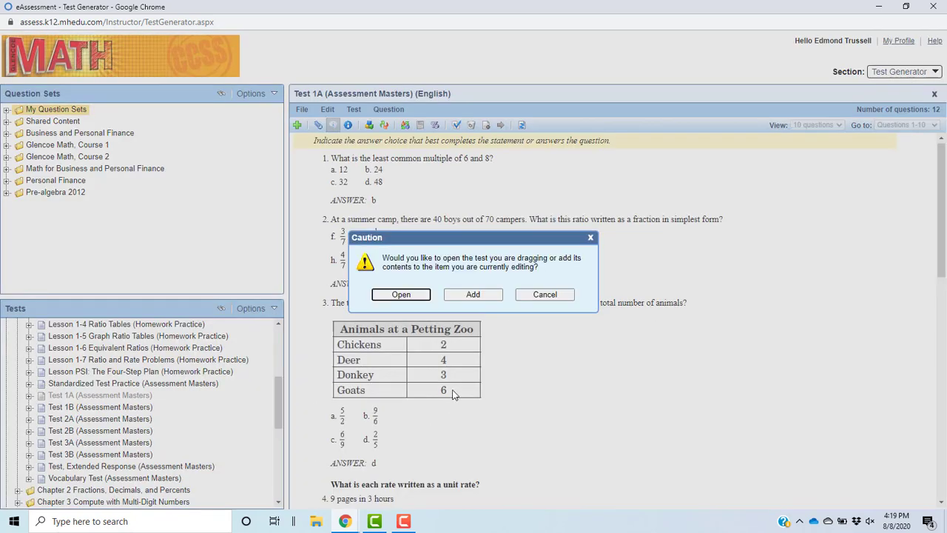
left_click(473, 295)
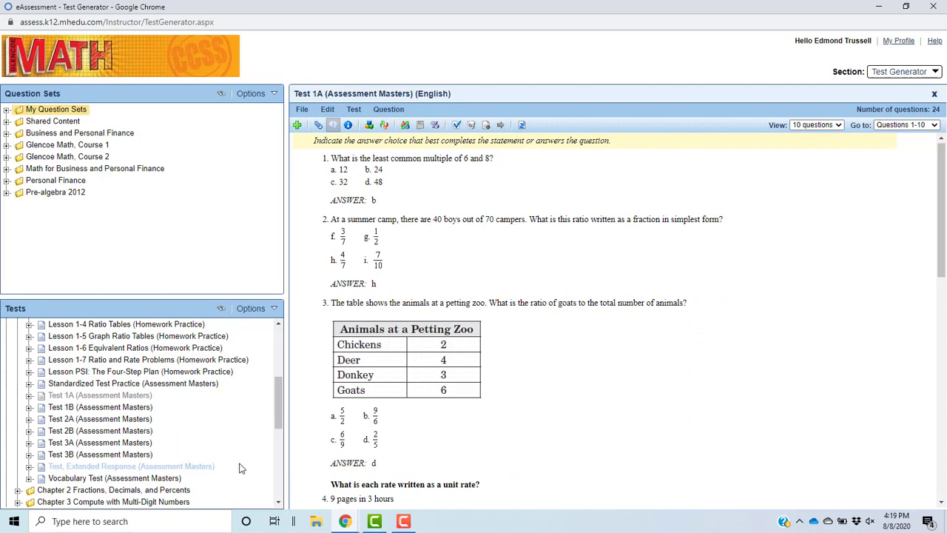
Step: Expand Lesson 1-4 Ratio Tables (Homework Practice) to view its individual questions and browse the other Chapter 1 tests
scroll(65, 419, "up", 2)
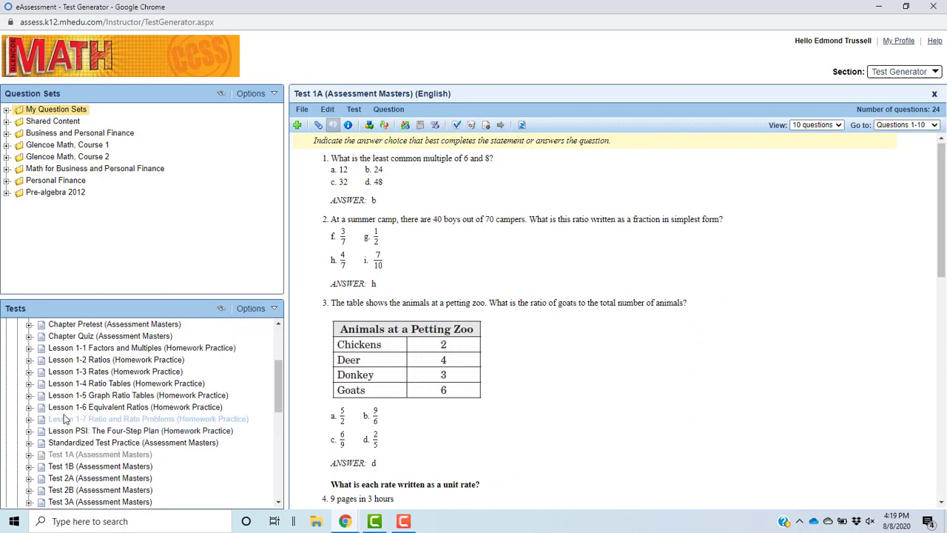
left_click(28, 384)
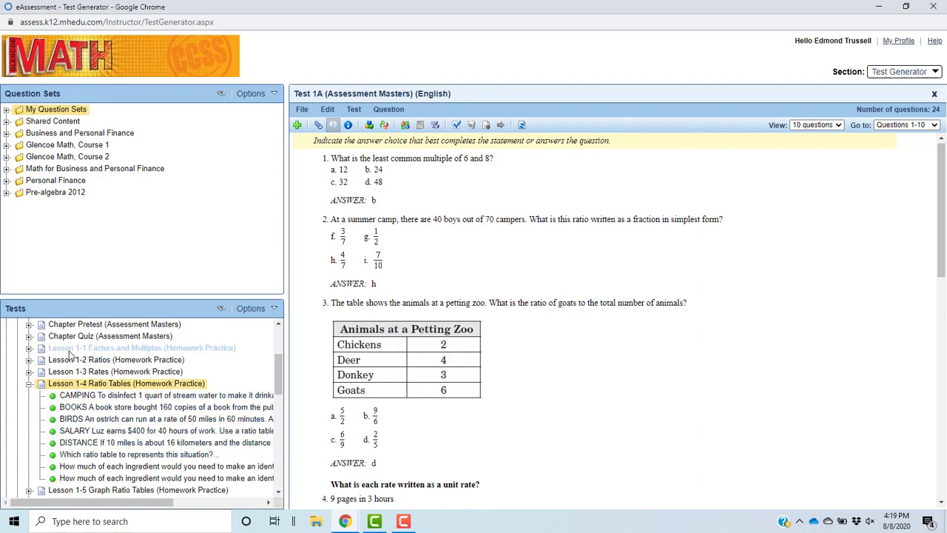
scroll(85, 426, "up", 2)
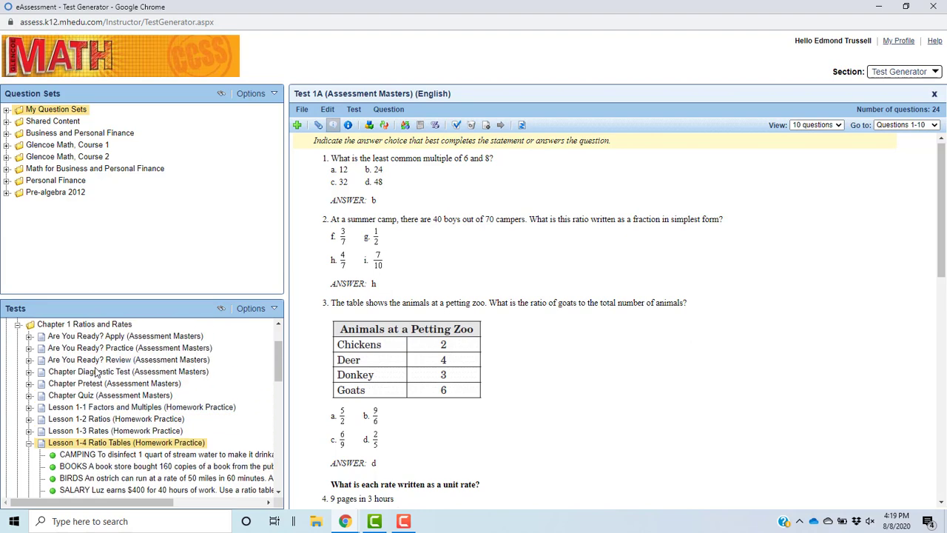
scroll(74, 437, "down", 6)
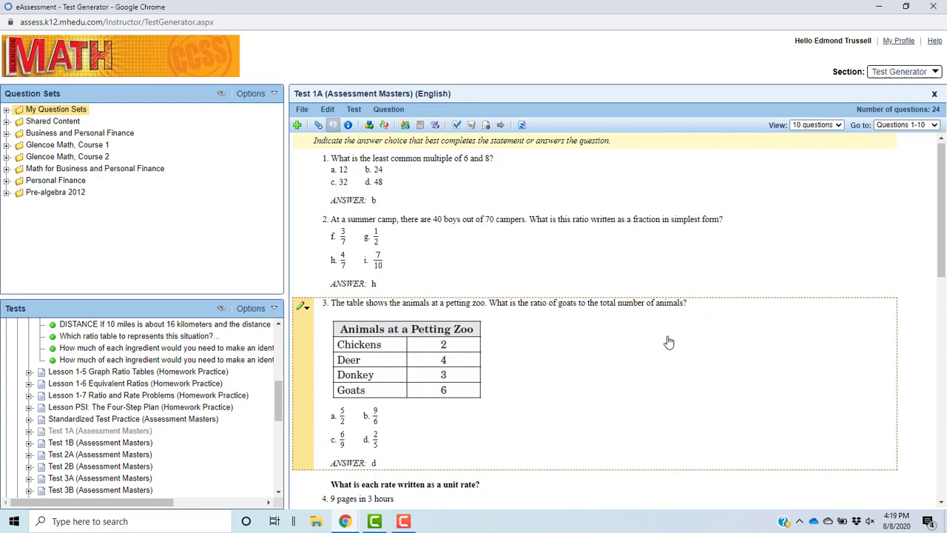
Step: Export the combined Test 1A in the QTI 2.1 standard format
left_click(305, 111)
mouse_move(312, 168)
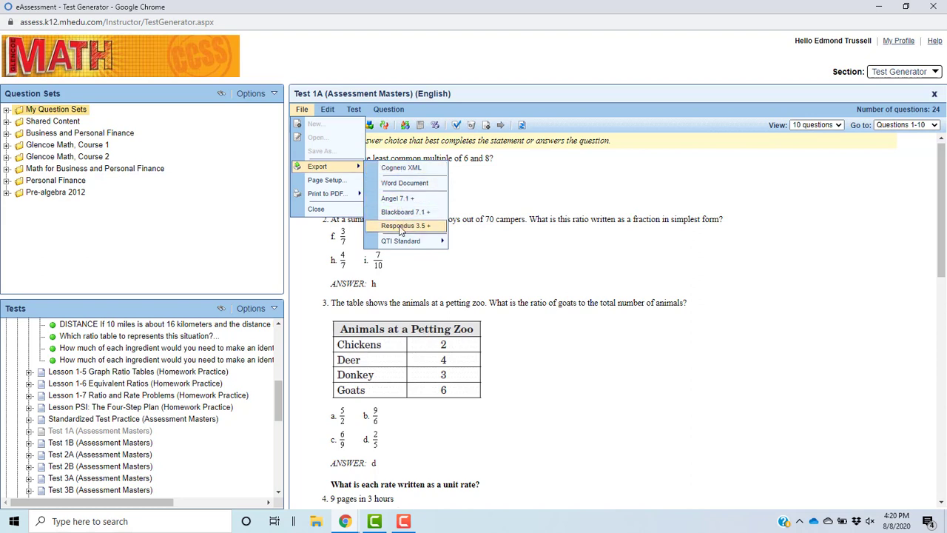
mouse_move(405, 245)
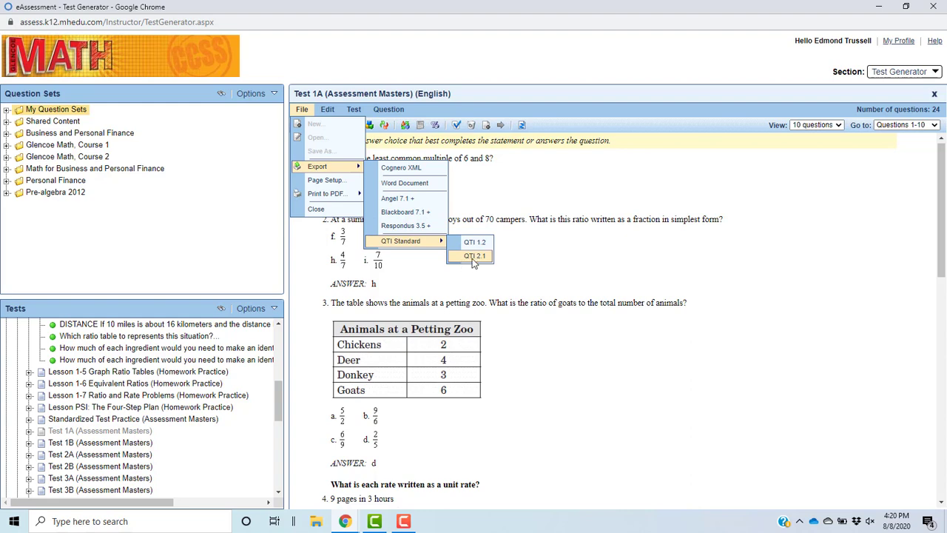
left_click(474, 257)
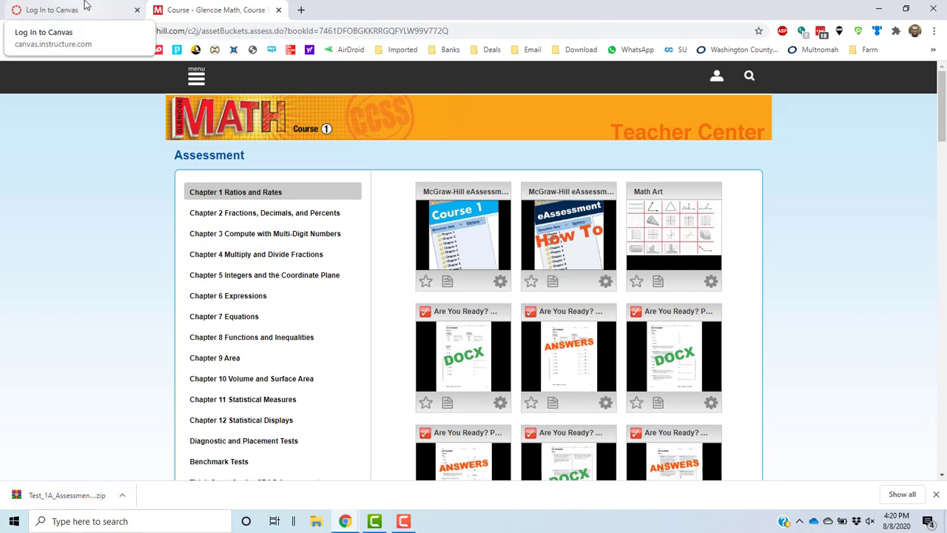
Step: Switch to Canvas, log in with the credentials already filled in, and open the Math 6 course
left_click(85, 5)
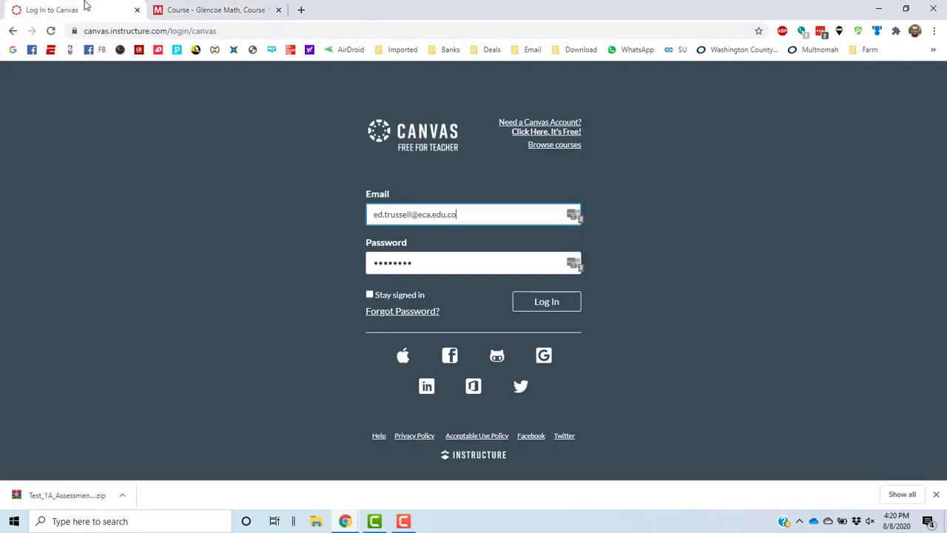
left_click(552, 305)
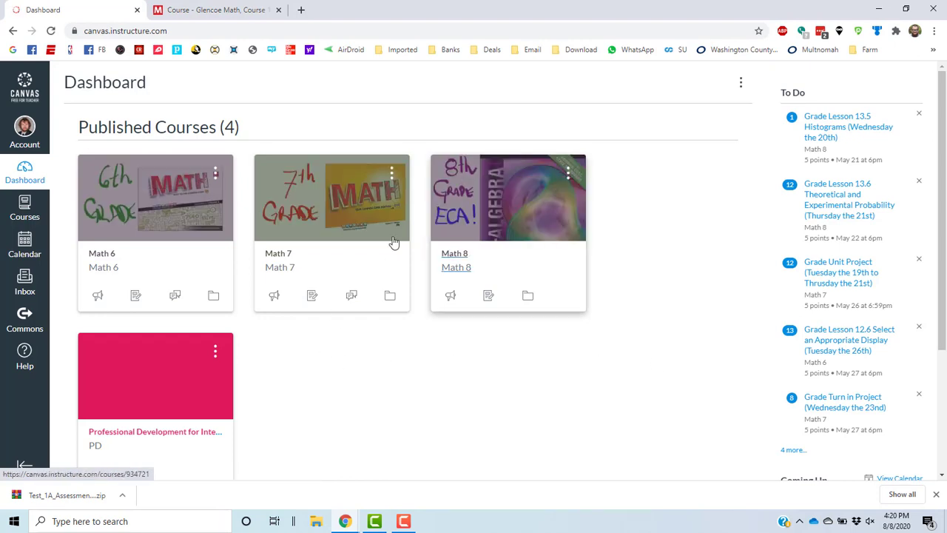
left_click(101, 260)
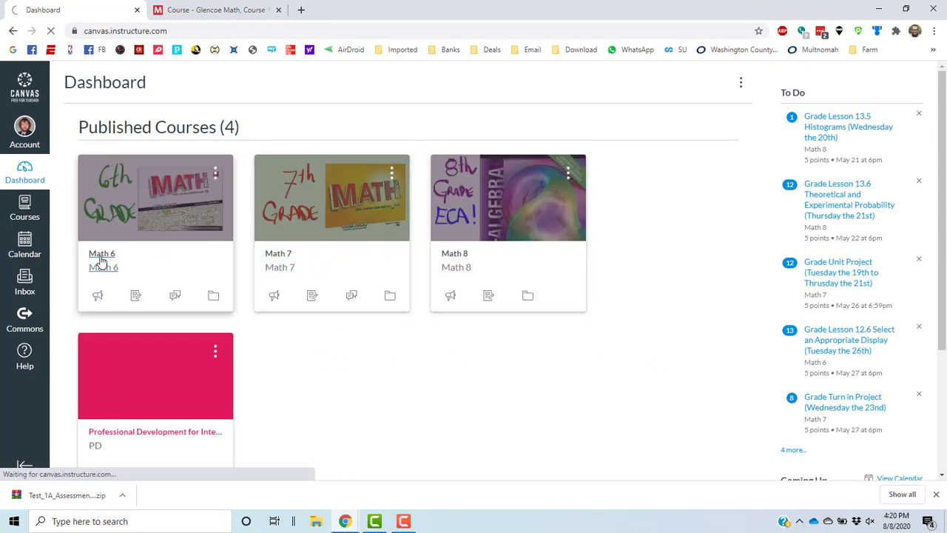
Step: Add a new module named Assessment to the Math 6 course
scroll(698, 180, "down", 15)
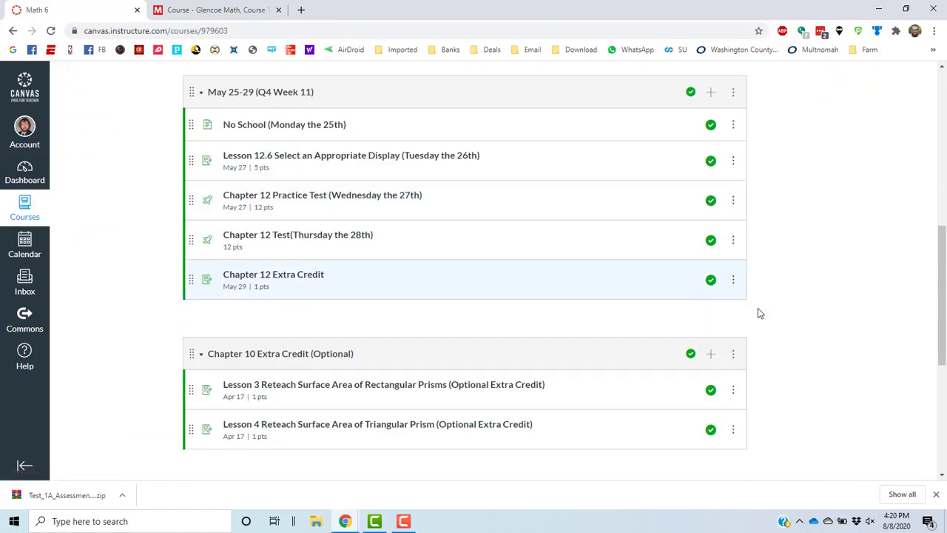
scroll(777, 375, "up", 15)
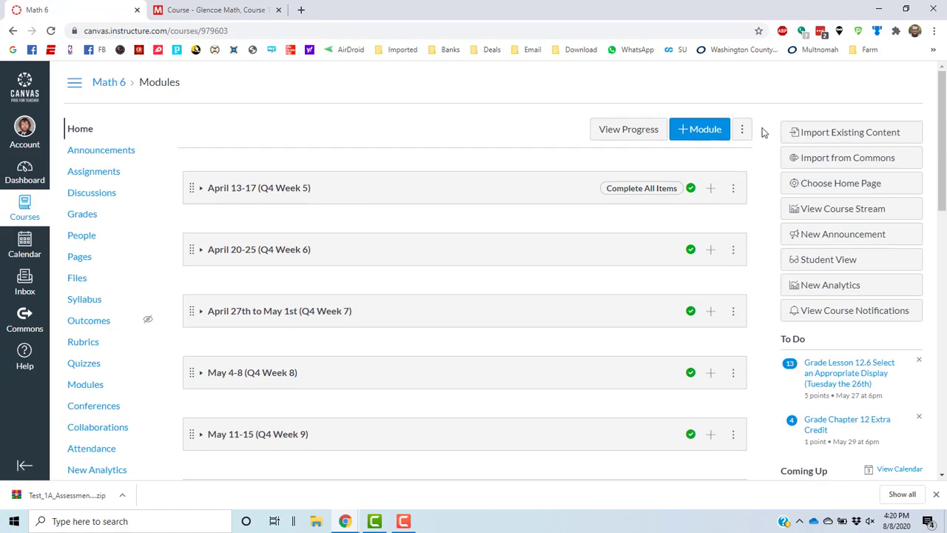
left_click(697, 130)
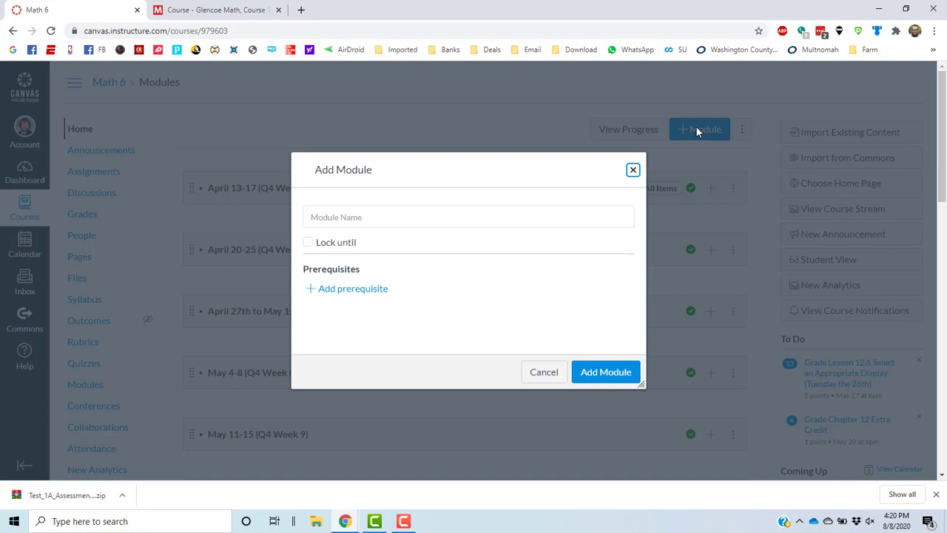
left_click(434, 218)
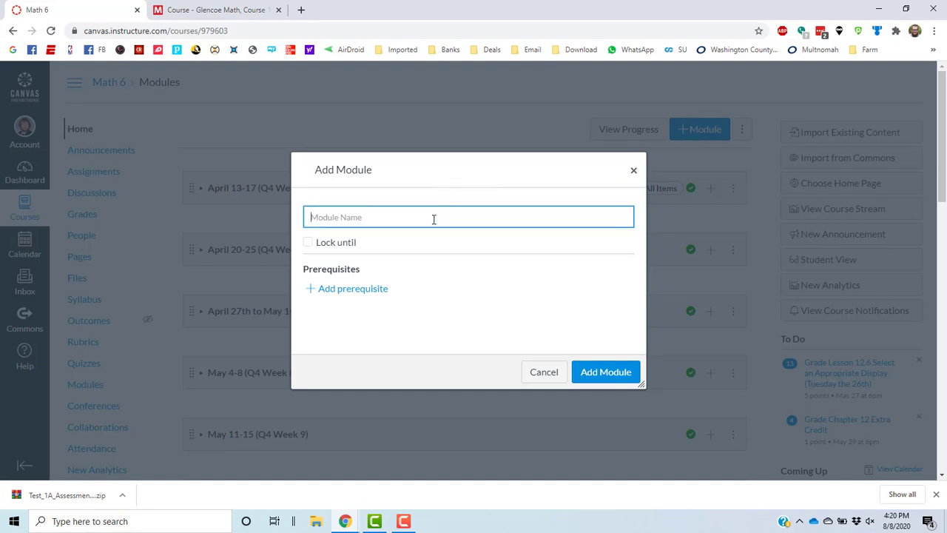
type("Assessment")
left_click(615, 374)
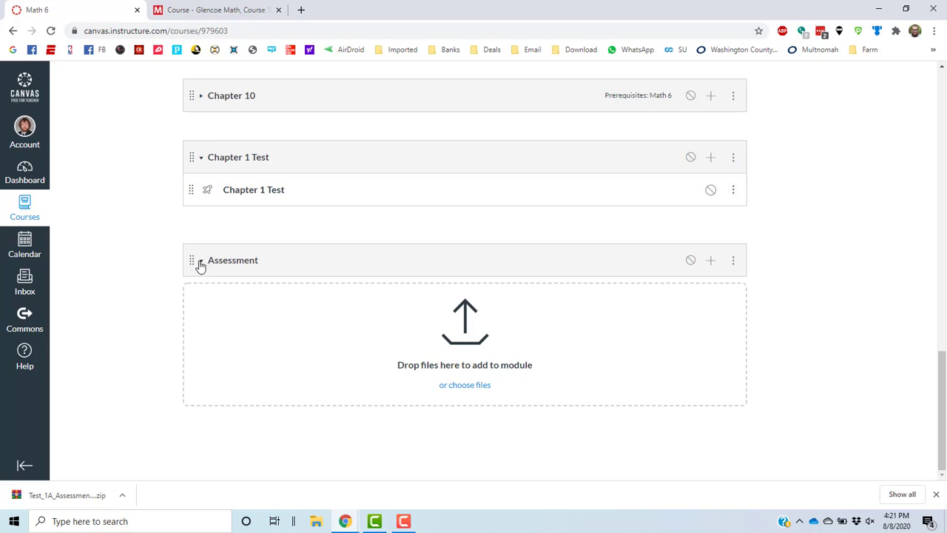
Step: Add a new quiz named Chapter 1 Test to the Assessment module
left_click(711, 263)
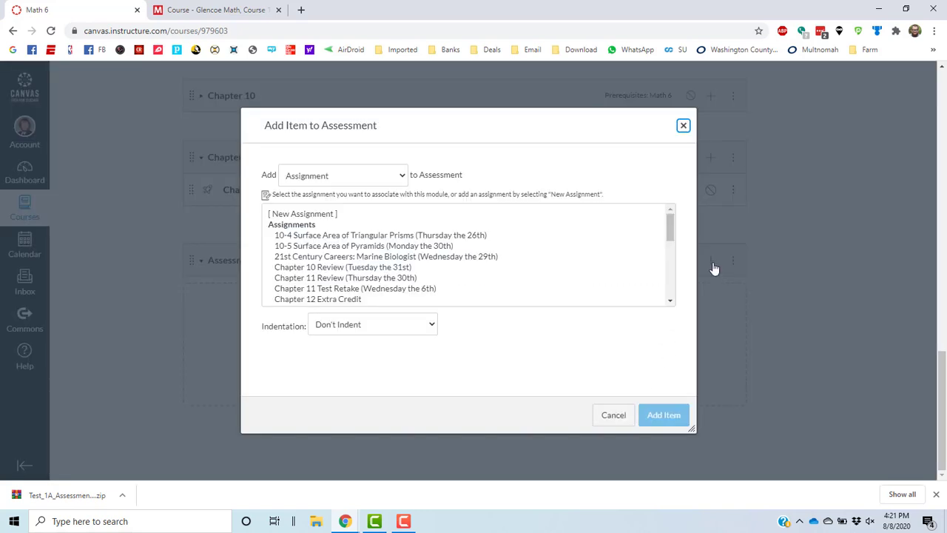
left_click(372, 179)
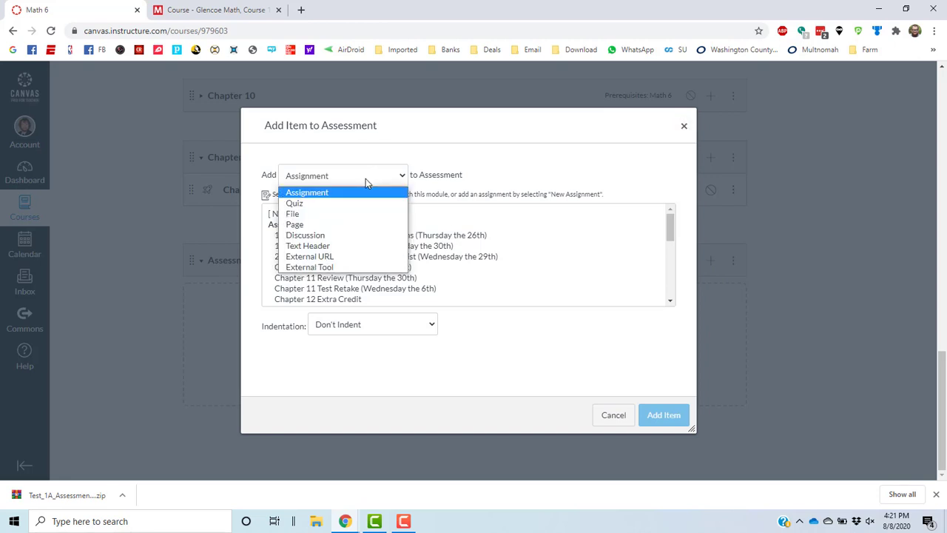
left_click(307, 205)
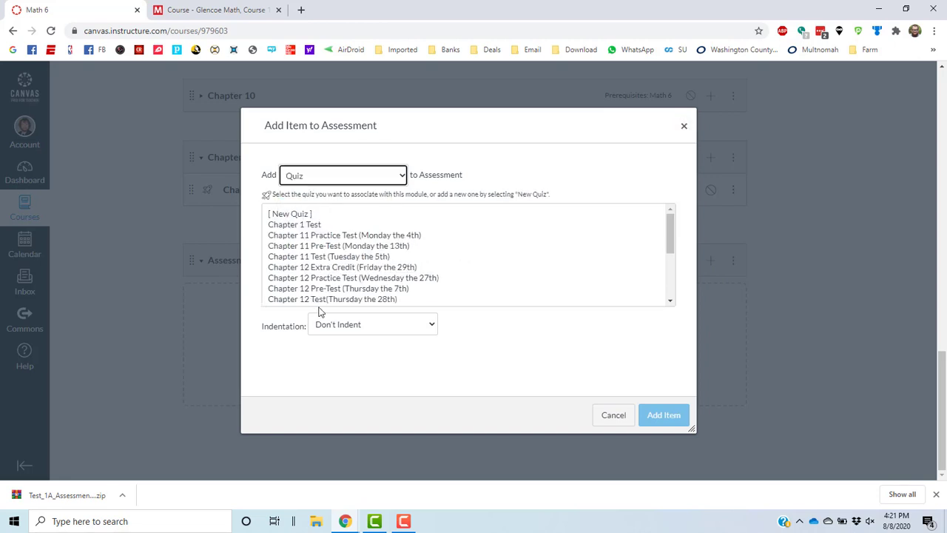
left_click(285, 215)
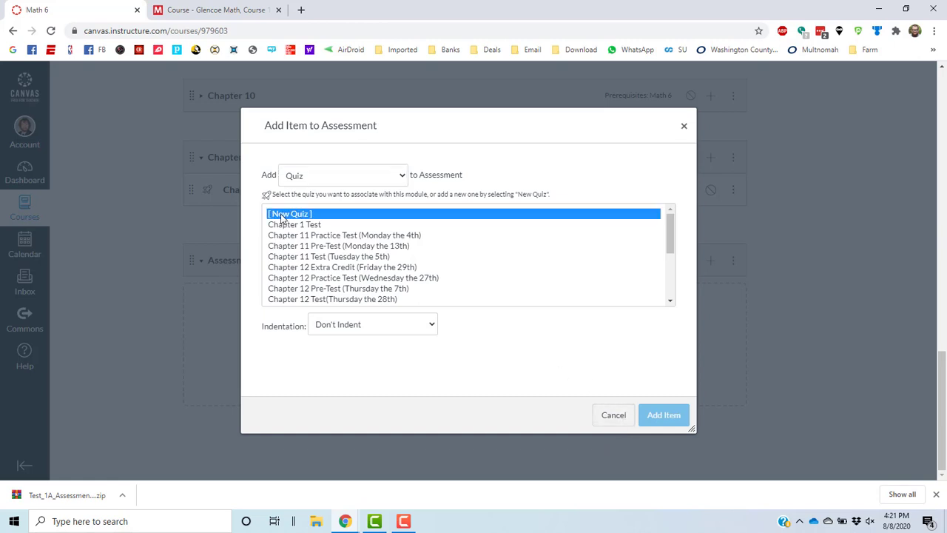
left_click(374, 326)
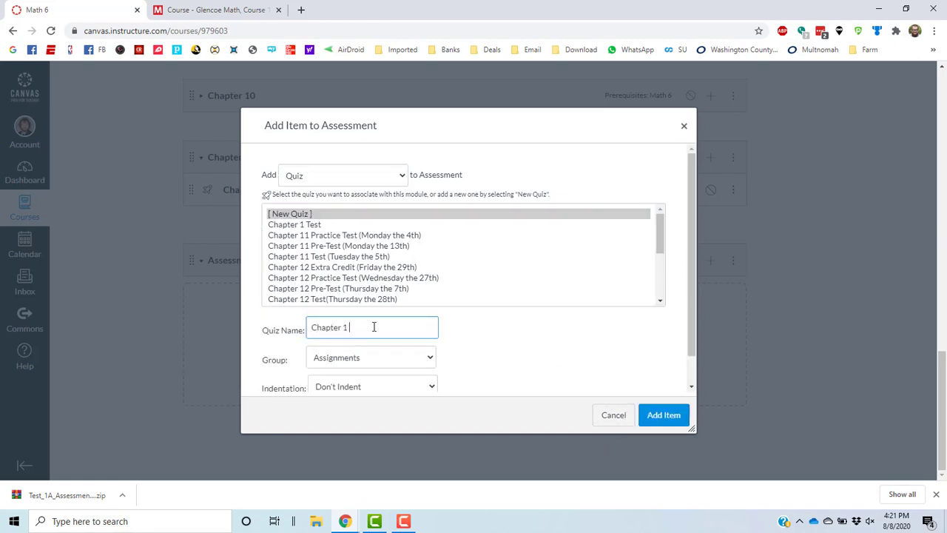
left_click(663, 415)
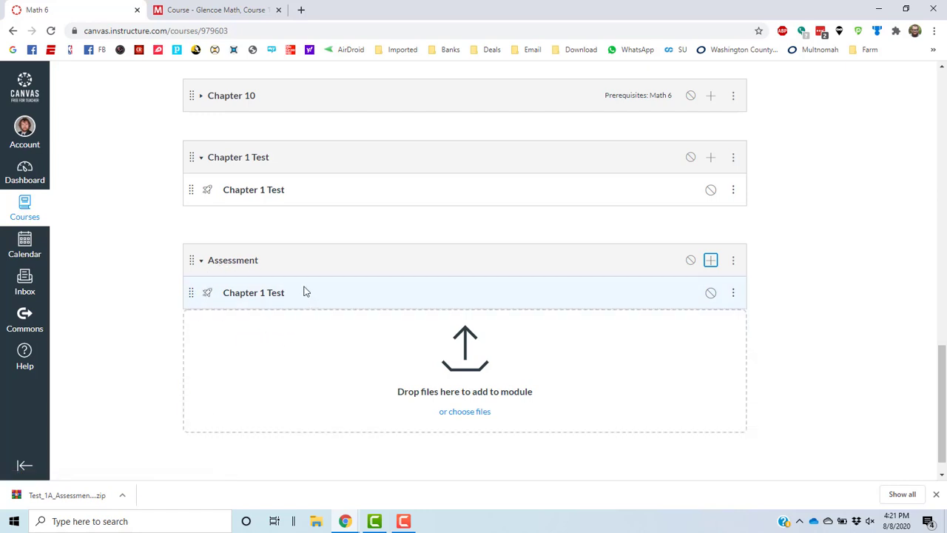
Step: Set up a content import into Math 6 of type QTI .zip file, with today's downloaded Test_1A_Assessment_Masters_English_ (1) file as the source
scroll(330, 296, "up", 20)
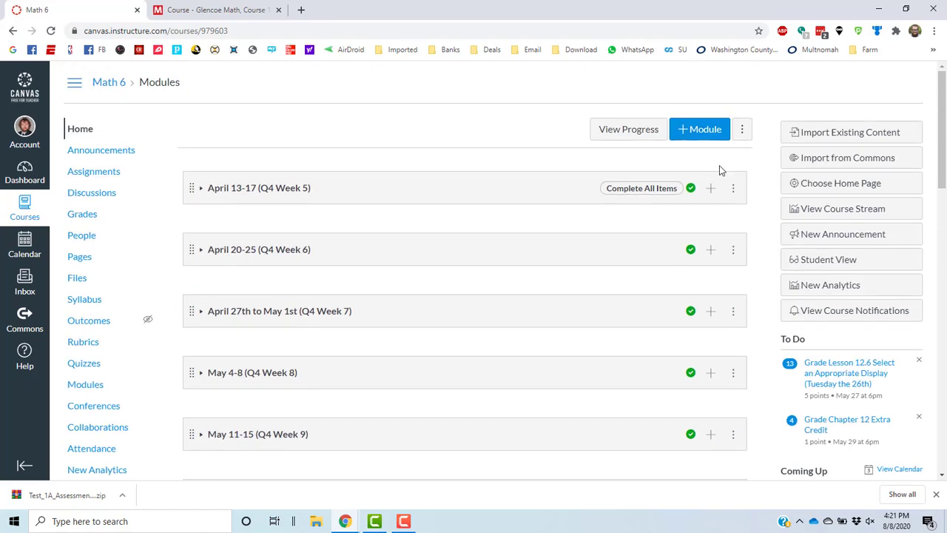
left_click(849, 133)
left_click(388, 163)
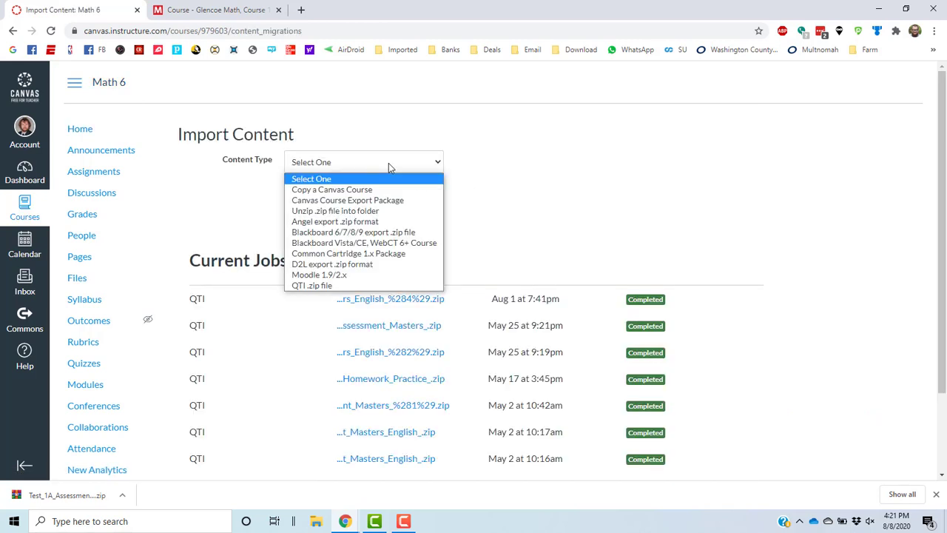
left_click(319, 286)
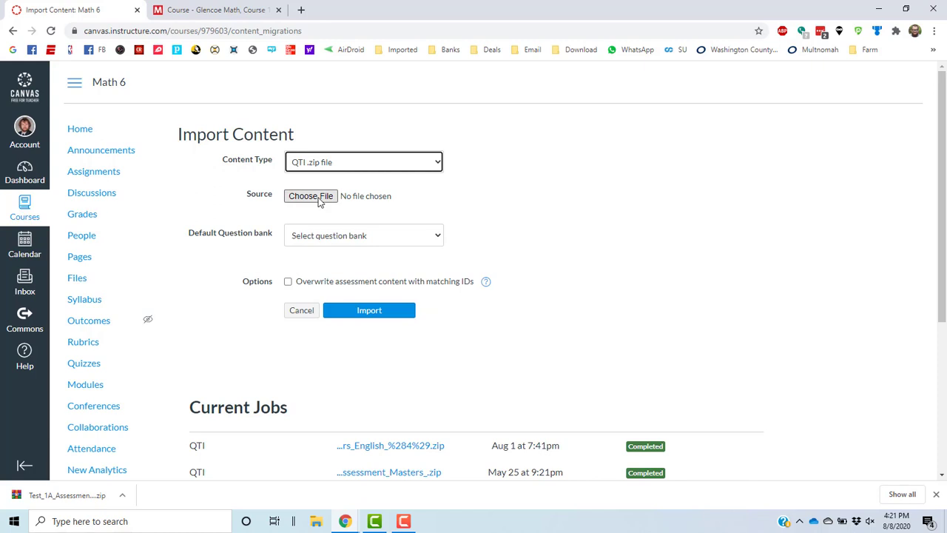
left_click(319, 198)
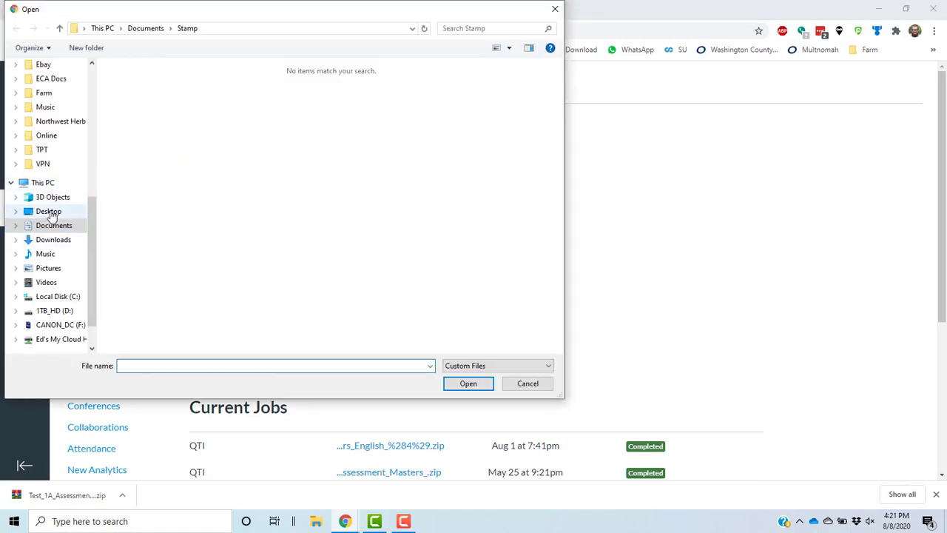
left_click(52, 241)
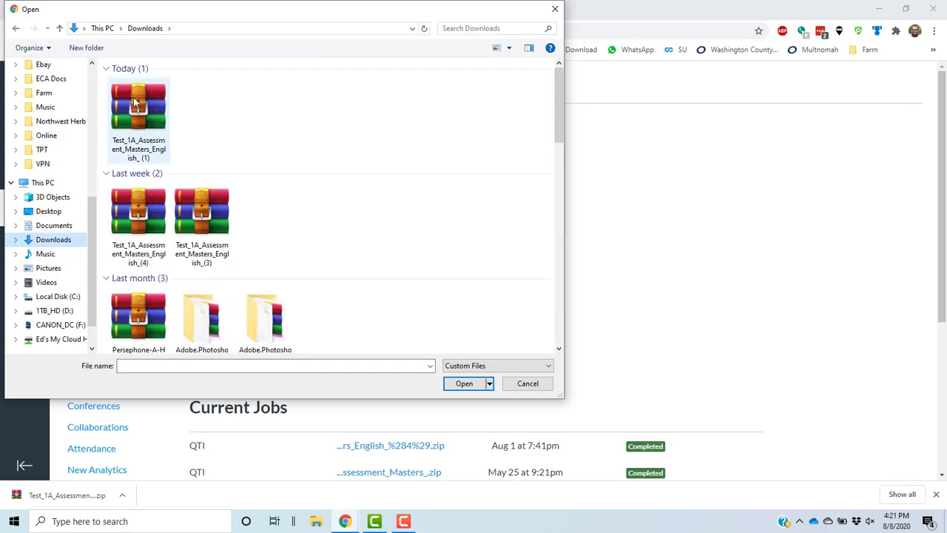
left_click(138, 122)
left_click(477, 384)
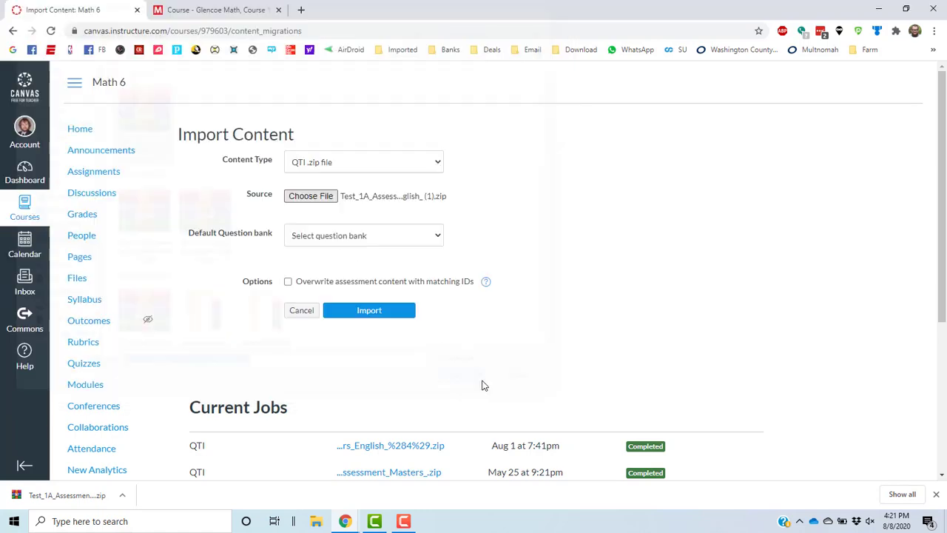
Step: Assign a new default question bank named Test Bank 1 to the import and run it
left_click(339, 242)
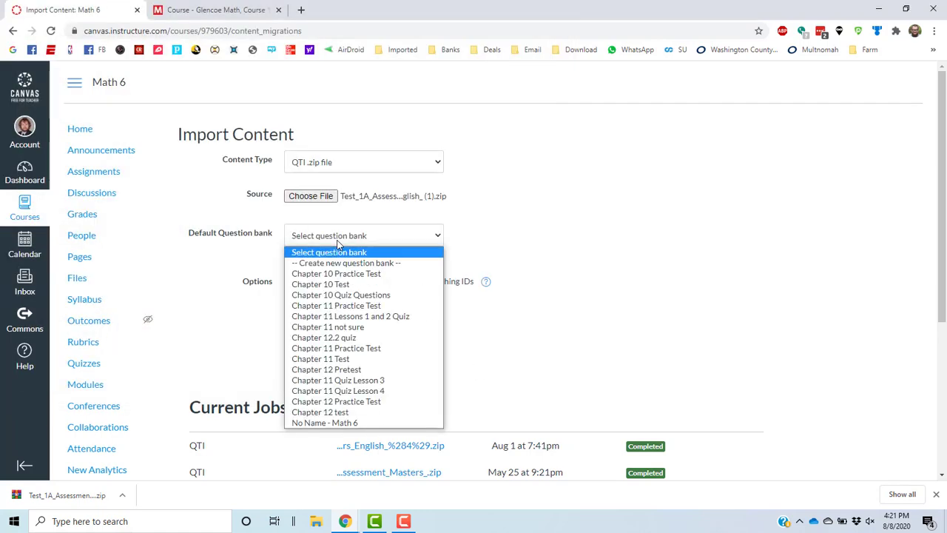
left_click(342, 264)
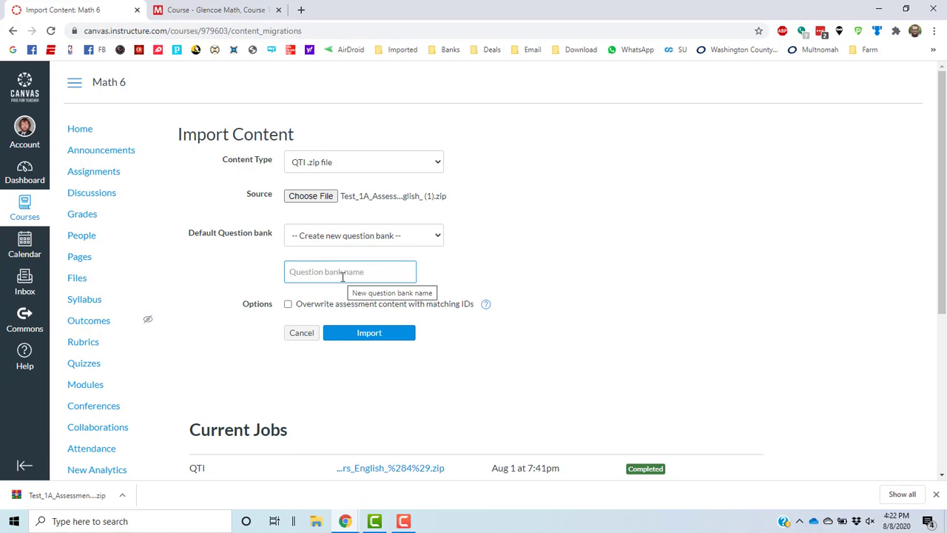
type("Test Bank 1")
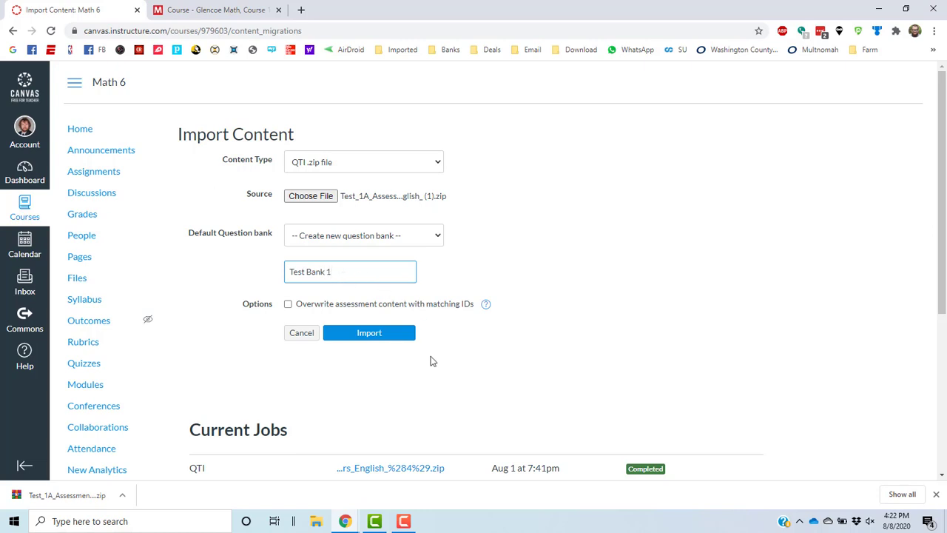
left_click(370, 334)
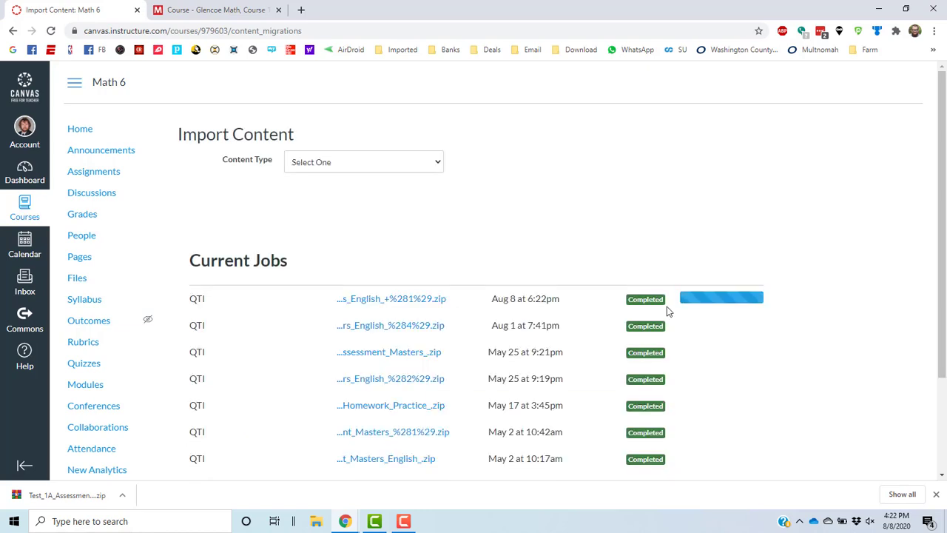
Step: In the course's question banks, rename the newly imported No Name - Math 6 bank as Chapter 1 Test Bank
left_click(83, 369)
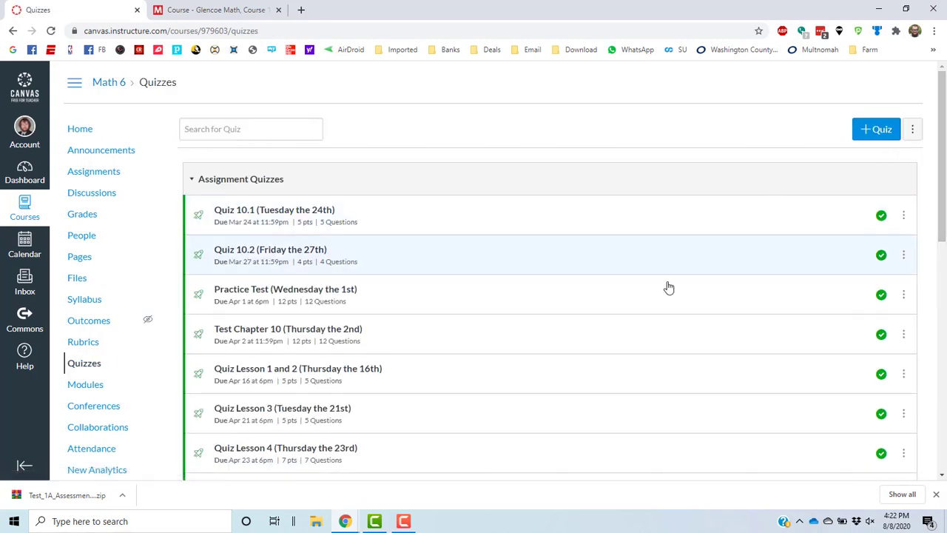
left_click(85, 364)
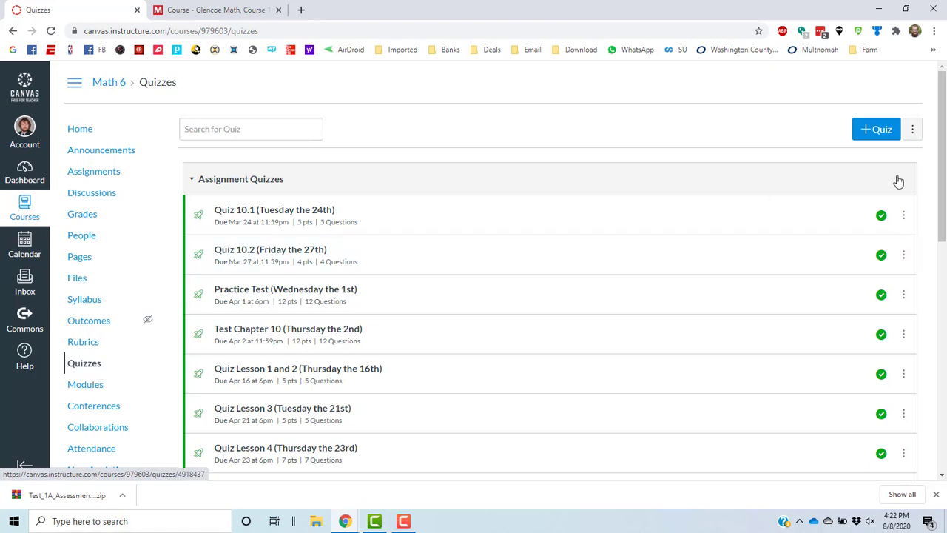
left_click(916, 131)
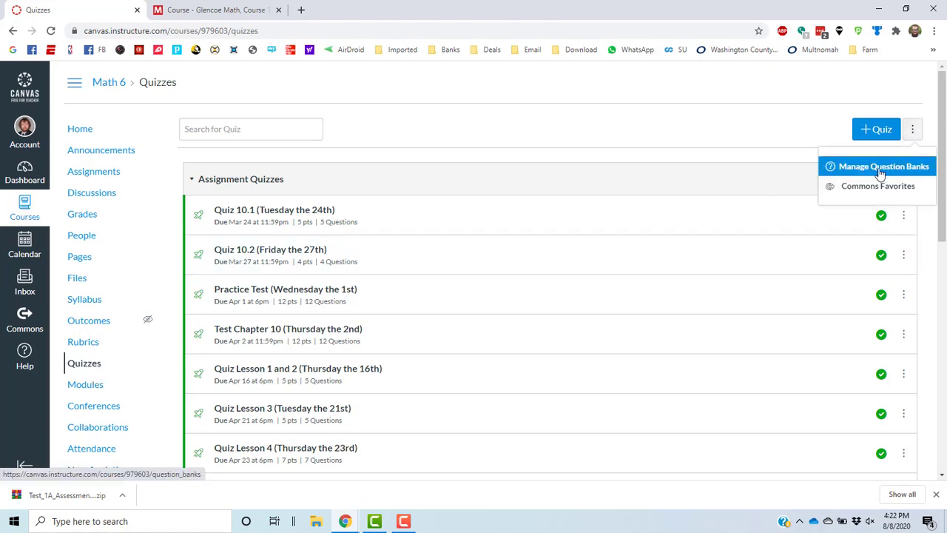
left_click(881, 170)
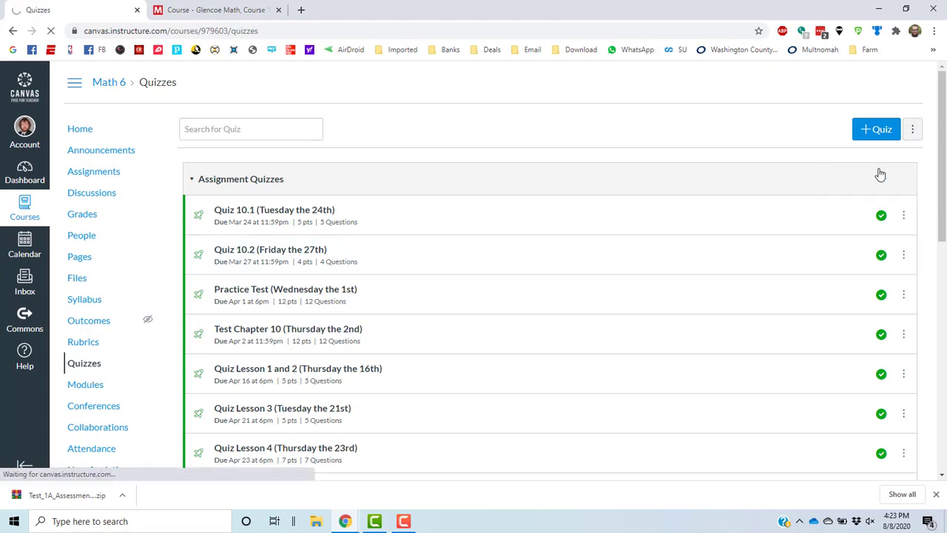
scroll(639, 300, "down", 7)
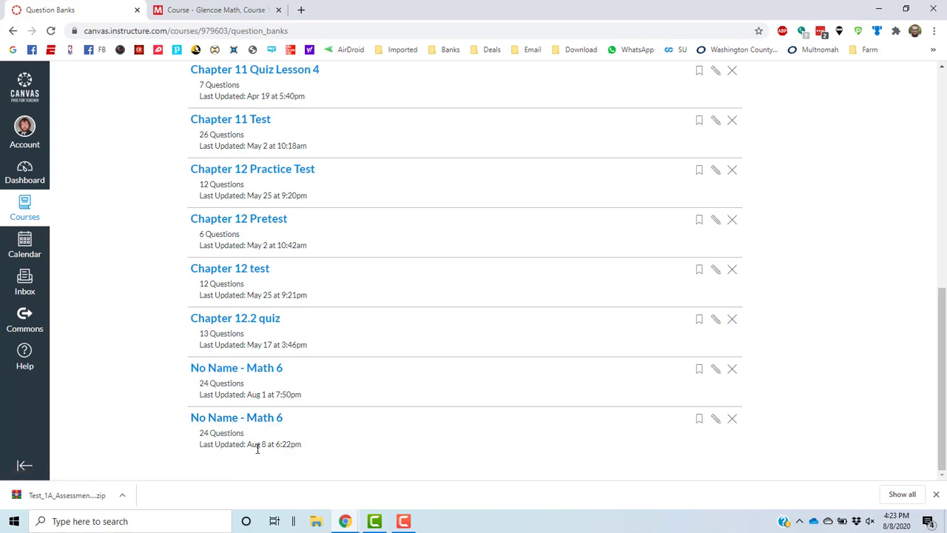
left_click(715, 420)
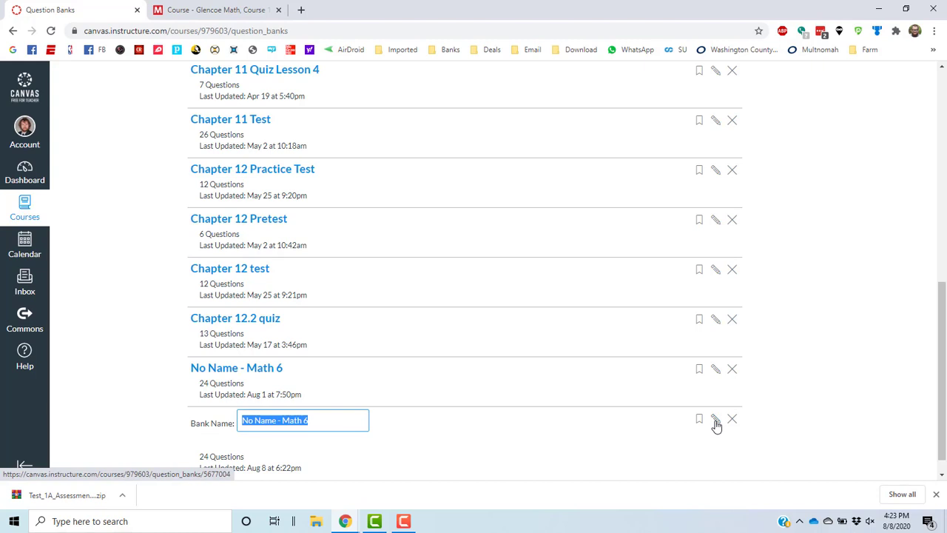
type("Chapter 1 Test Bank")
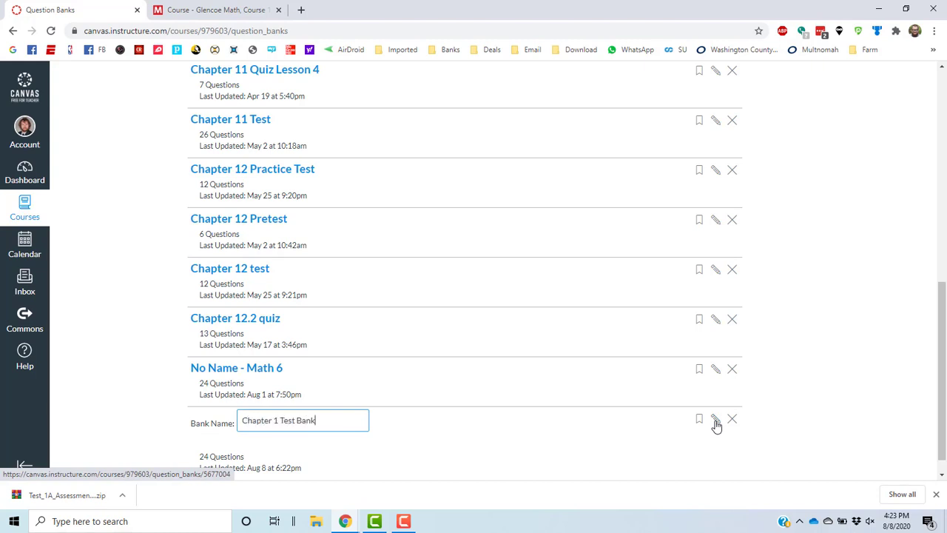
key("Return")
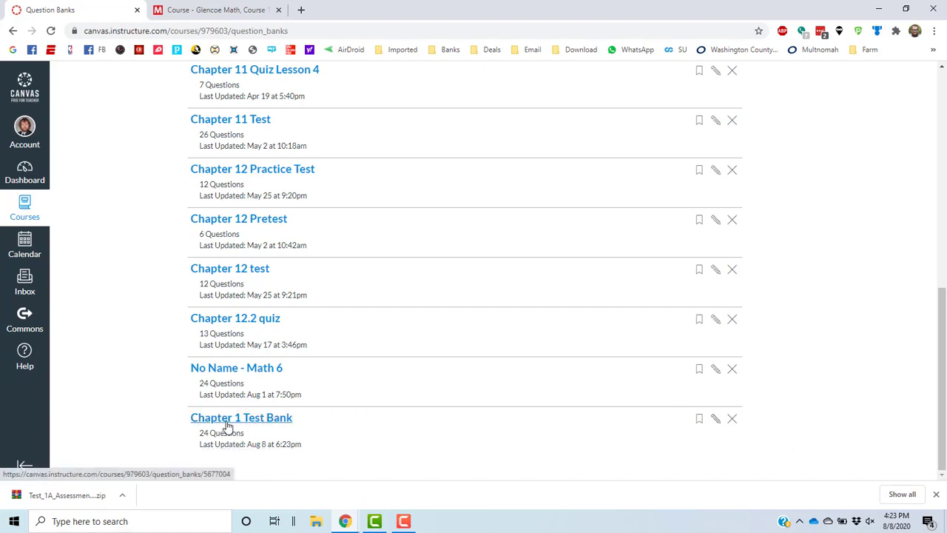
Step: Return to the Math 6 modules and open the Chapter 1 Test quiz in the Assessment module
scroll(155, 373, "up", 7)
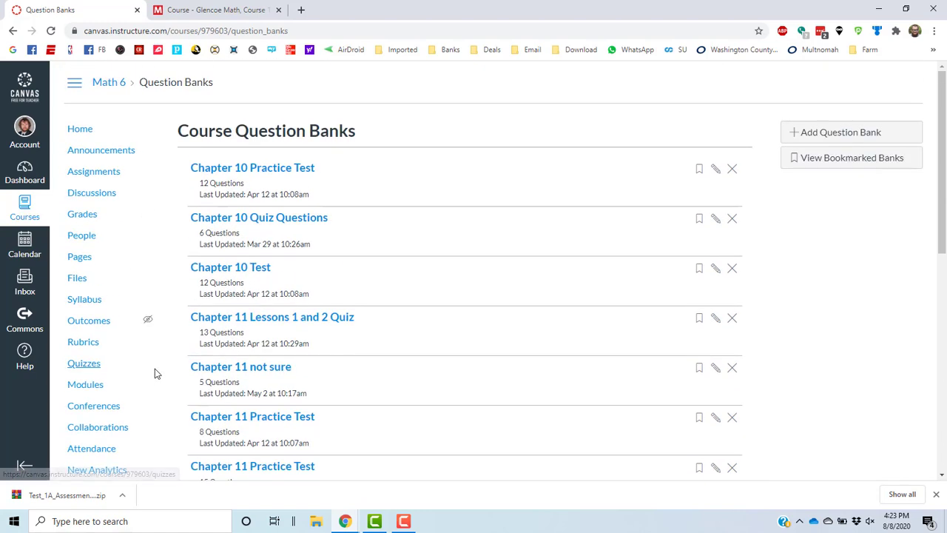
left_click(117, 86)
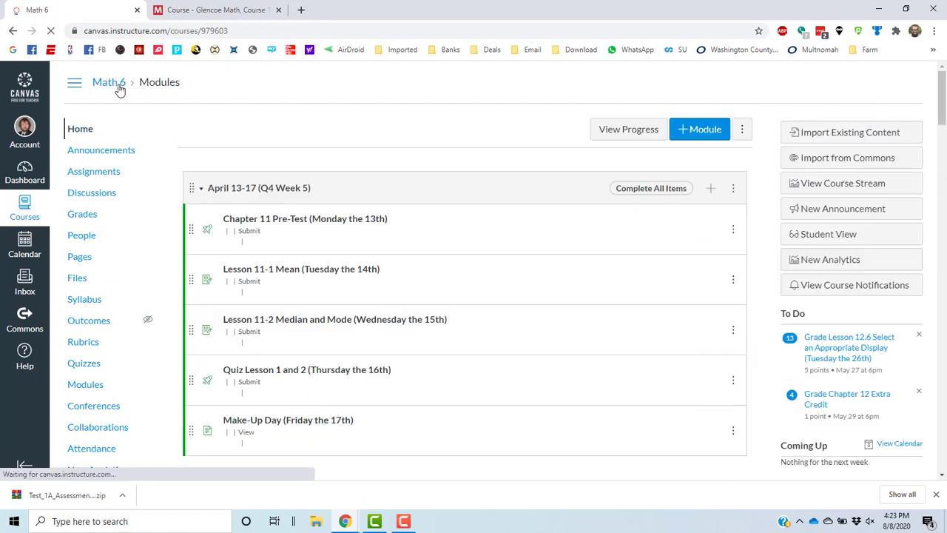
scroll(309, 276, "down", 4)
scroll(318, 296, "down", 8)
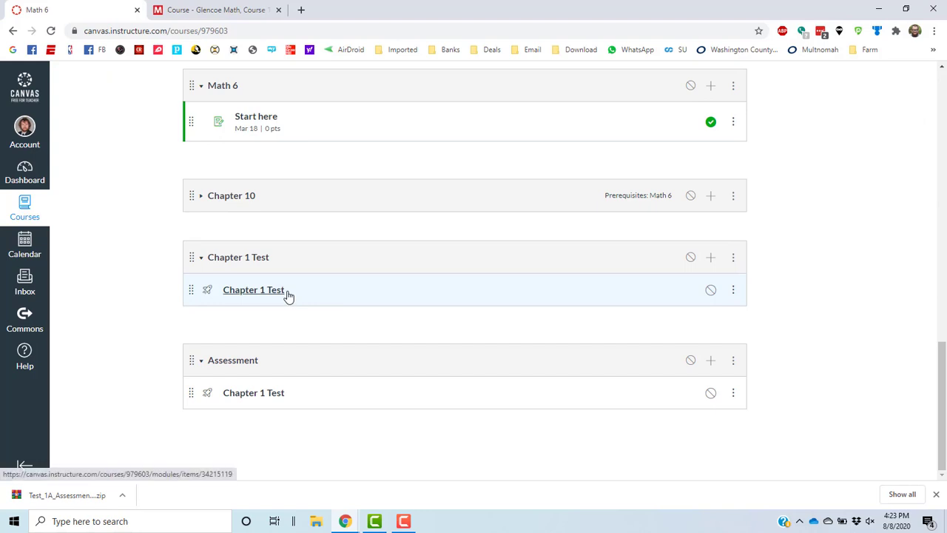
left_click(242, 393)
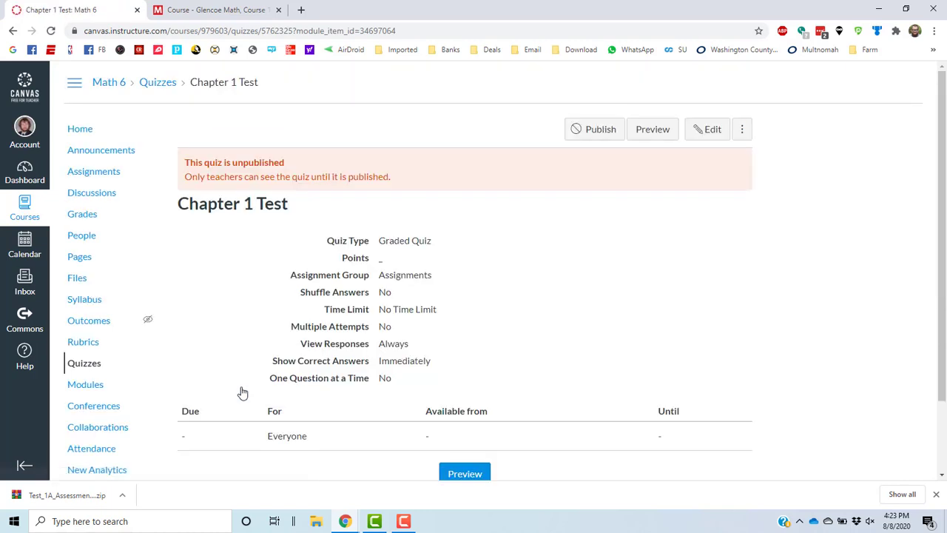
scroll(242, 392, "down", 2)
scroll(249, 370, "up", 2)
scroll(564, 311, "down", 2)
scroll(625, 229, "up", 2)
Step: Edit the quiz, enter the instructions "Take the test." and choose Assignments as its assignment group
left_click(716, 130)
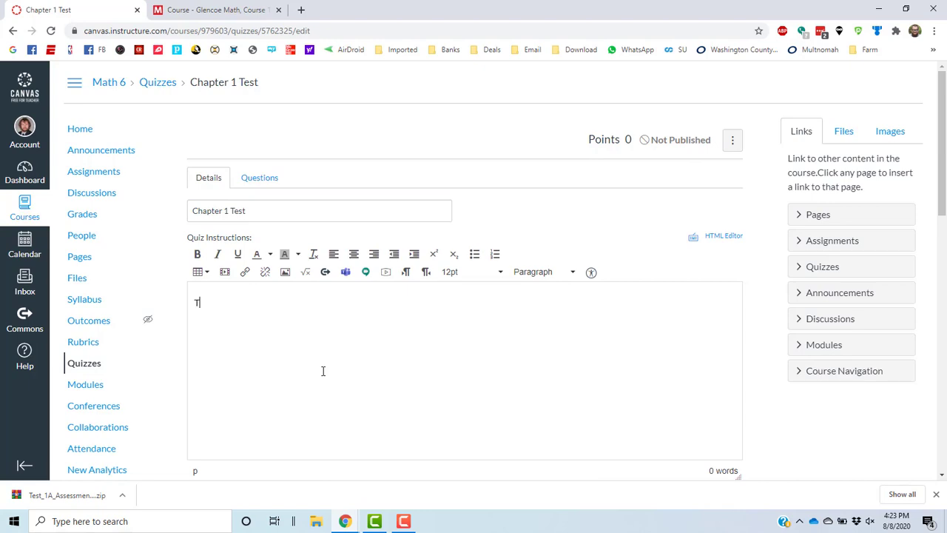
type("ake the test.")
scroll(322, 371, "down", 4)
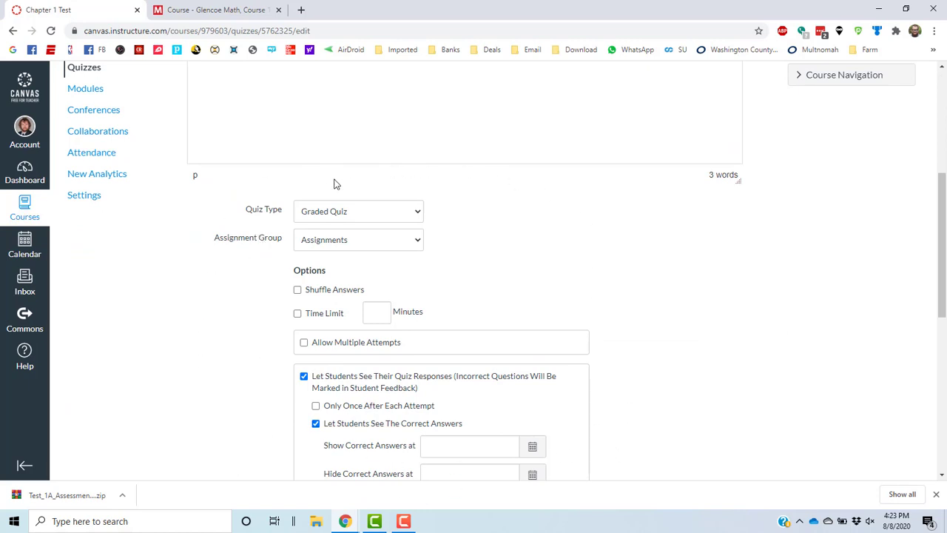
left_click(331, 248)
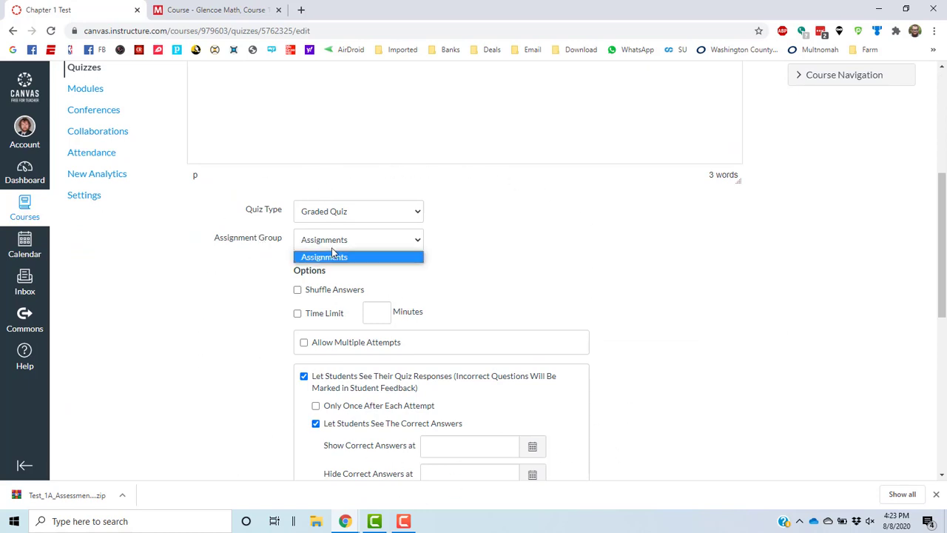
left_click(363, 256)
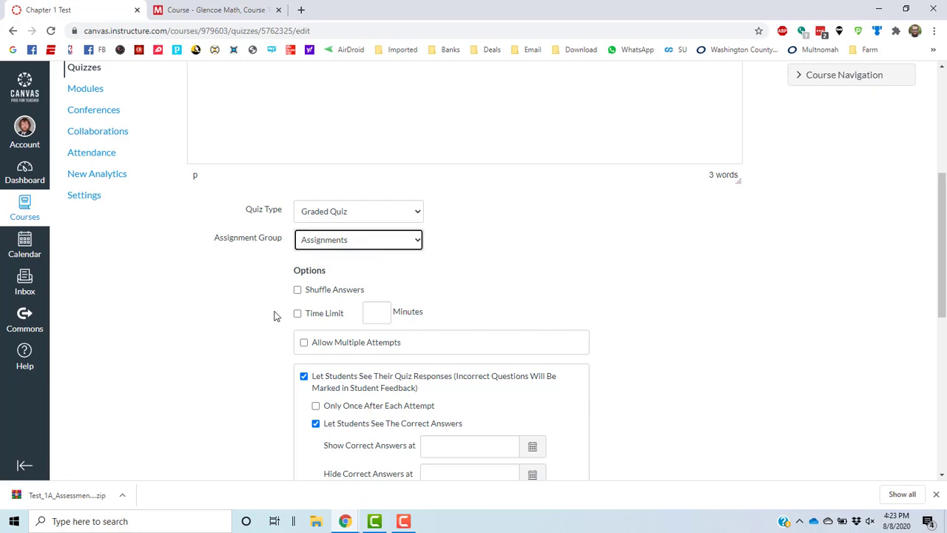
Step: Enable the quiz's time limit and set it to 45 minutes
scroll(274, 316, "down", 1)
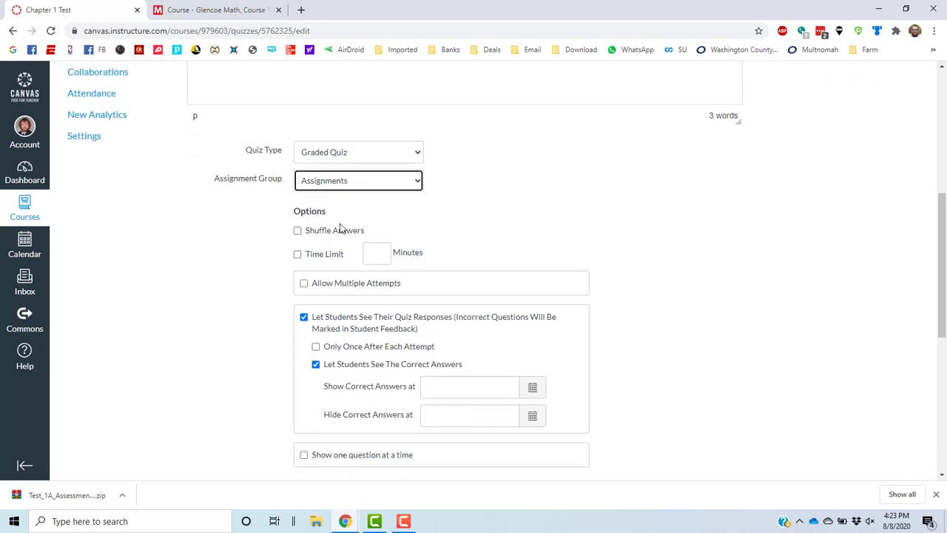
left_click(298, 252)
left_click(379, 252)
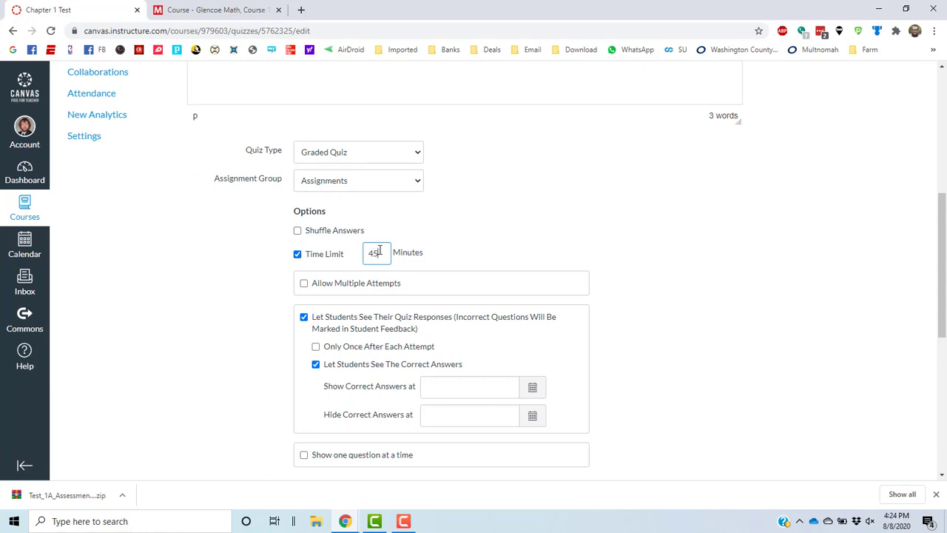
type("45")
left_click(261, 363)
Step: Turn off the option that lets students see their quiz responses, and look over the assignment date settings
scroll(397, 319, "down", 1)
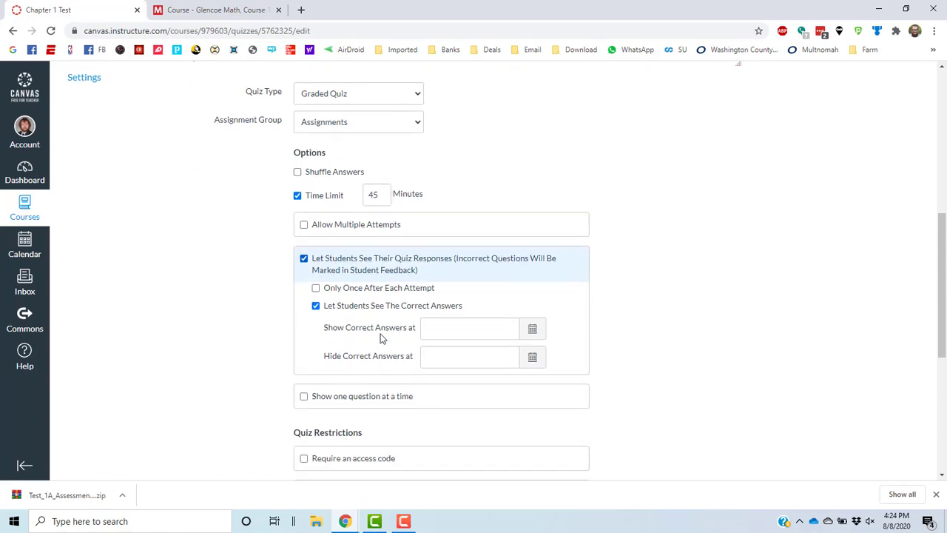
left_click(304, 259)
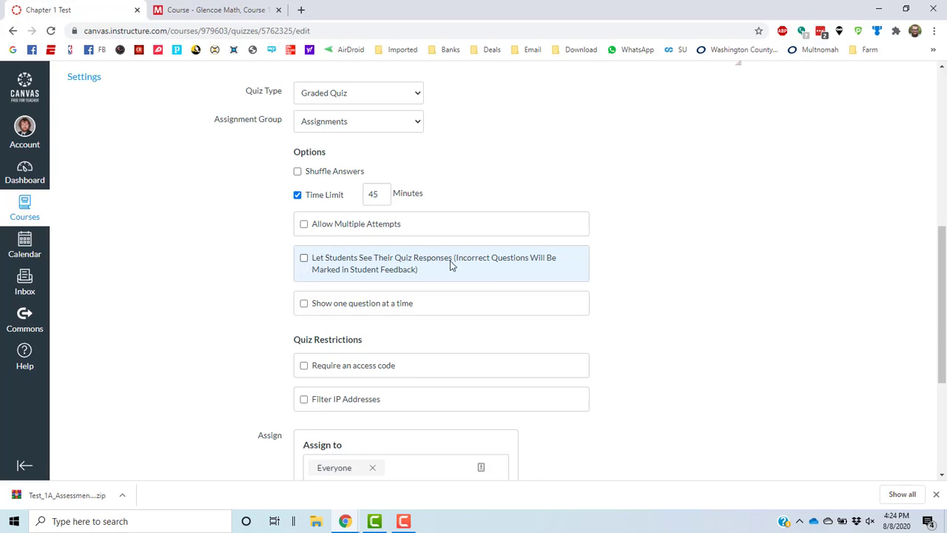
scroll(252, 315, "down", 2)
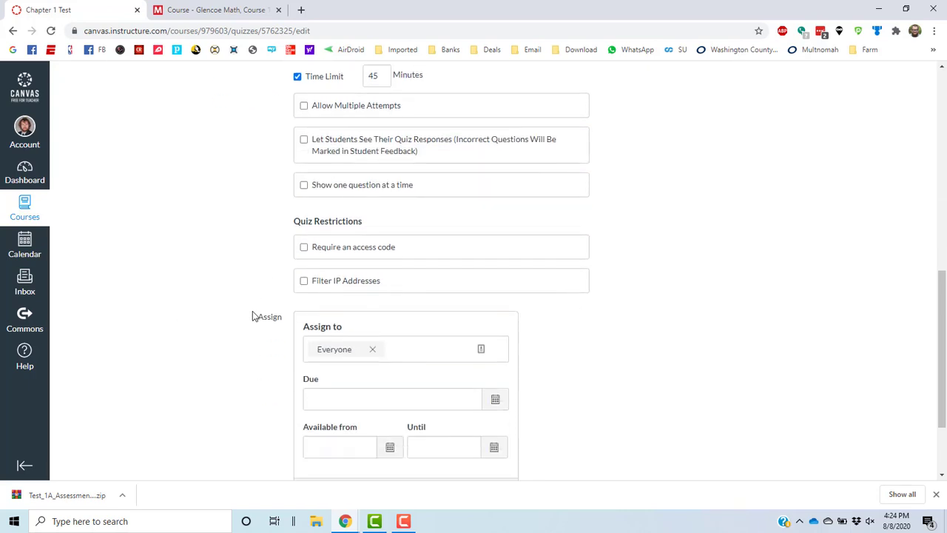
left_click(304, 140)
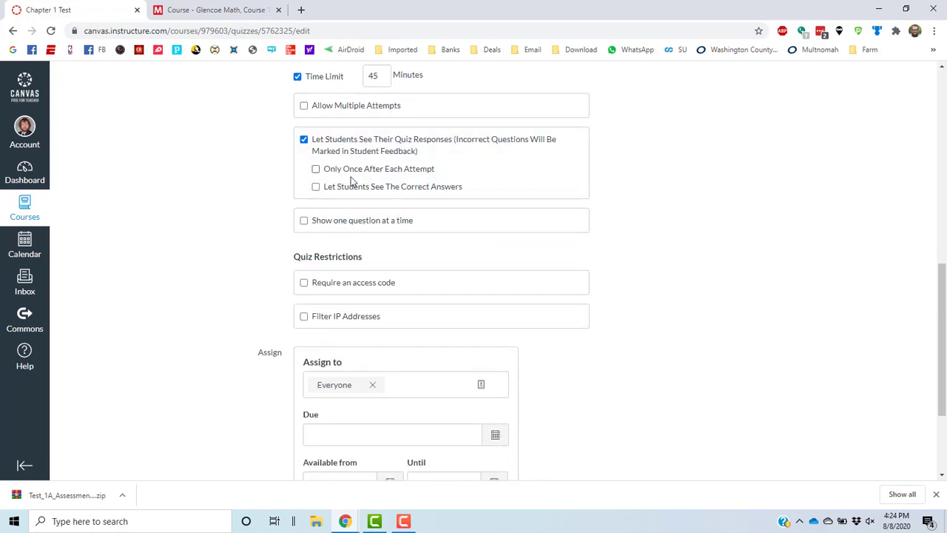
left_click(304, 141)
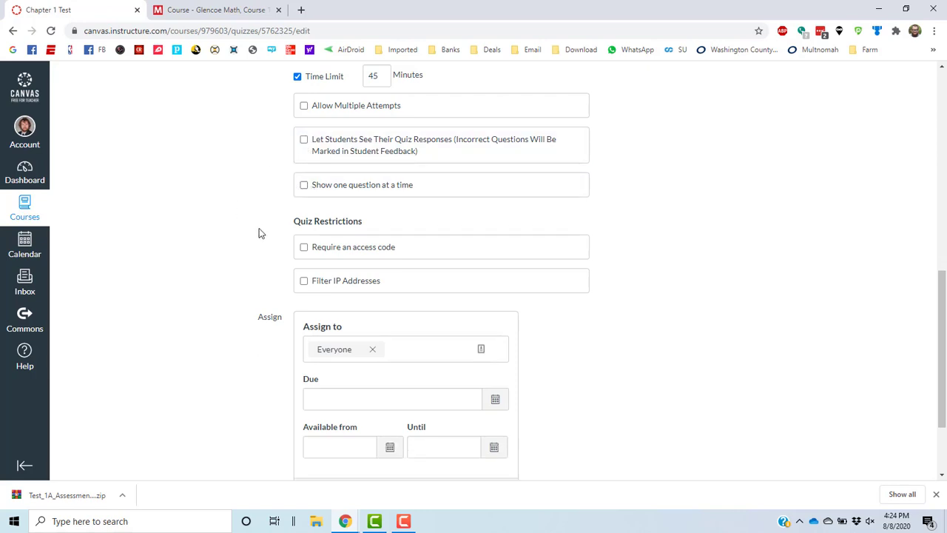
scroll(259, 233, "down", 1)
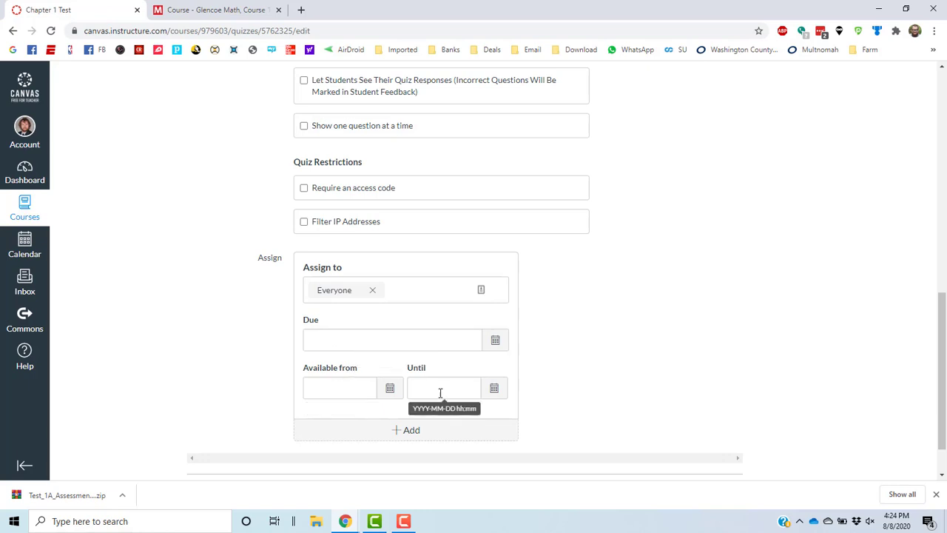
scroll(687, 371, "up", 2)
scroll(686, 372, "up", 5)
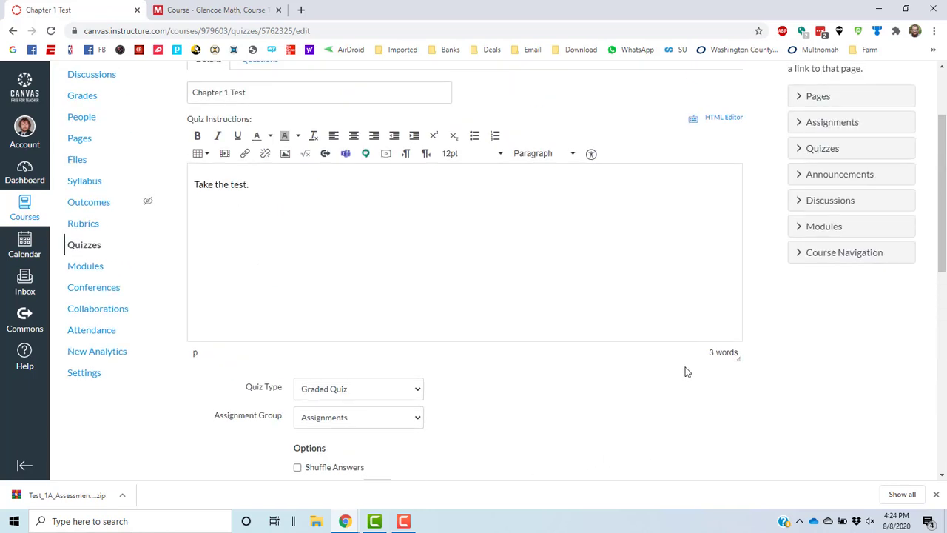
Step: Find existing questions for the quiz and select all of those in the Chapter 1 Test Bank
scroll(334, 239, "up", 2)
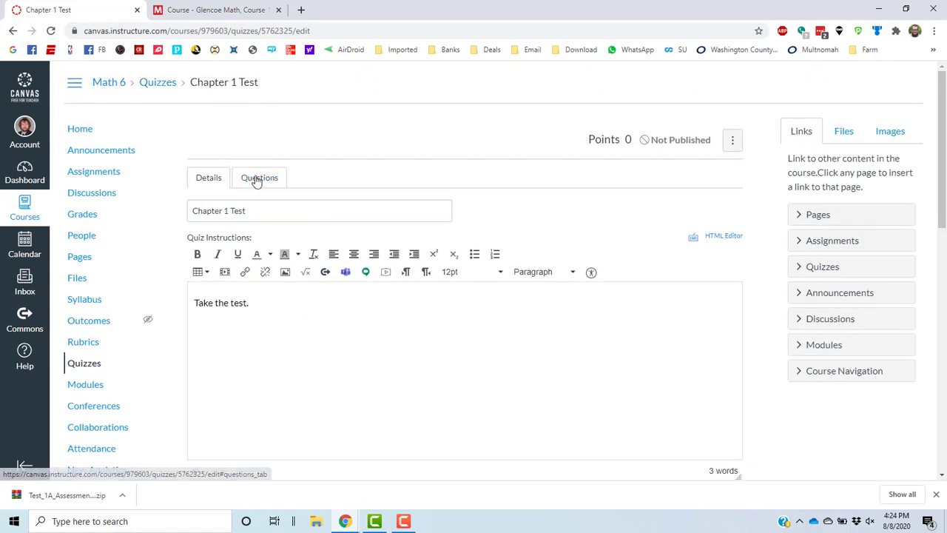
left_click(259, 179)
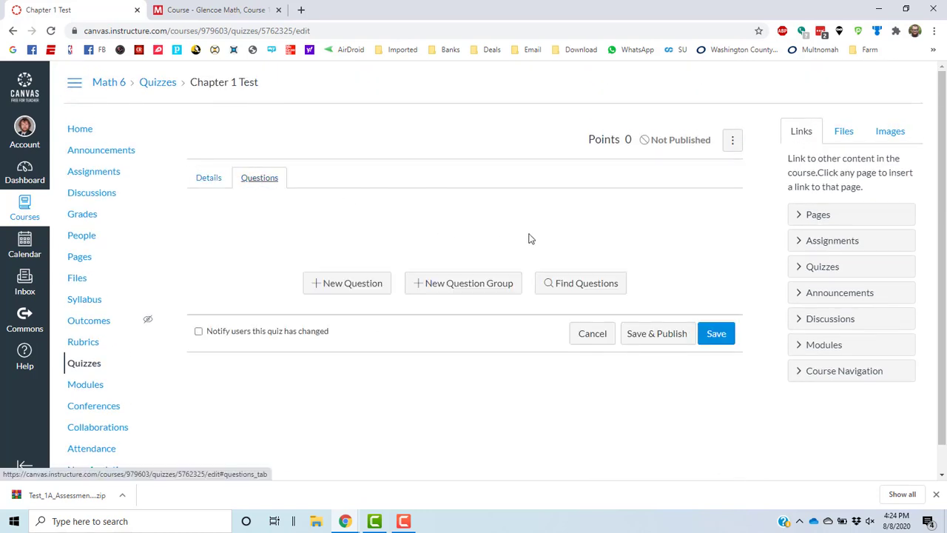
left_click(577, 285)
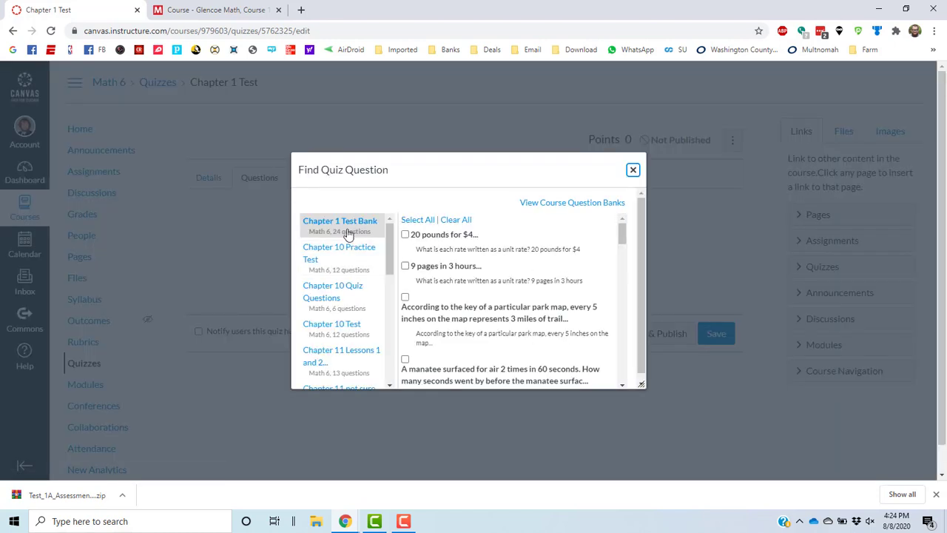
left_click(423, 223)
scroll(505, 275, "down", 10)
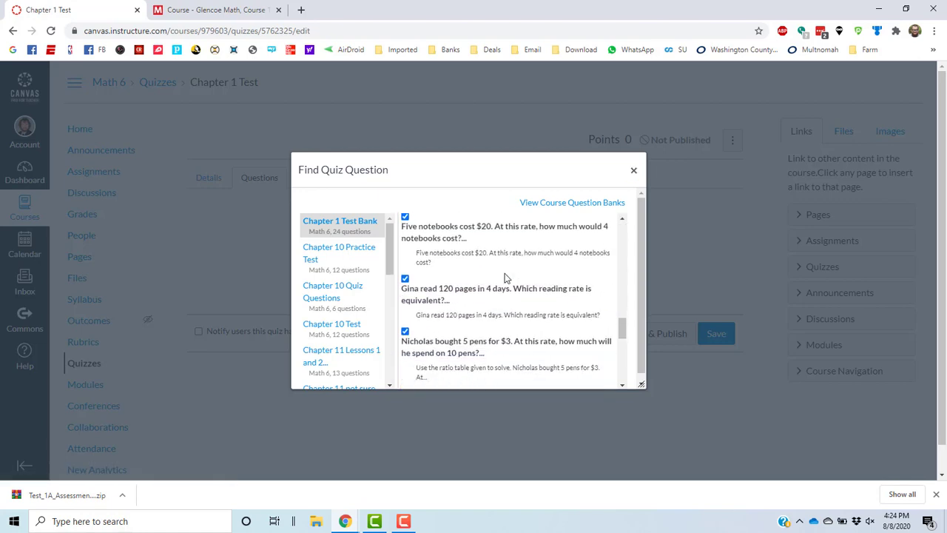
scroll(504, 276, "down", 5)
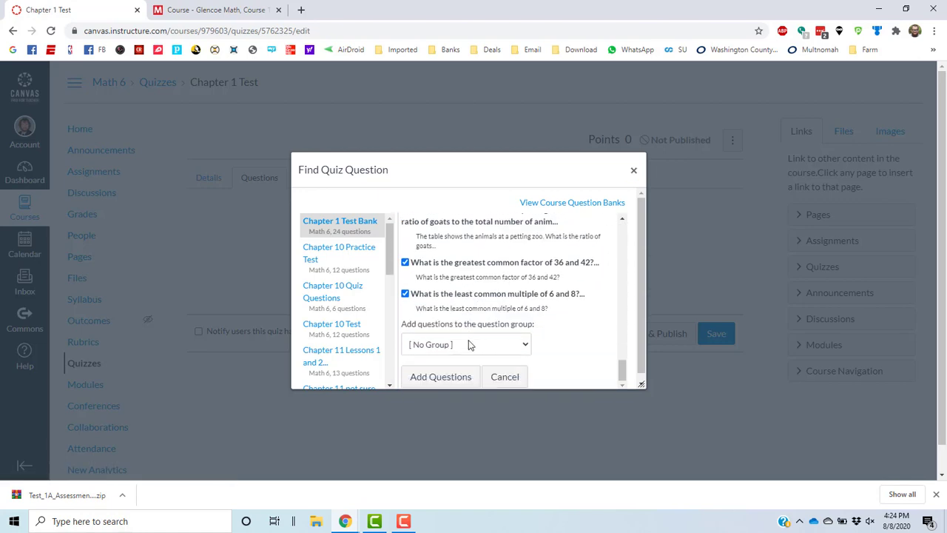
Step: Create a new question group named Test 1 that picks 12 questions worth 1 point each
left_click(469, 342)
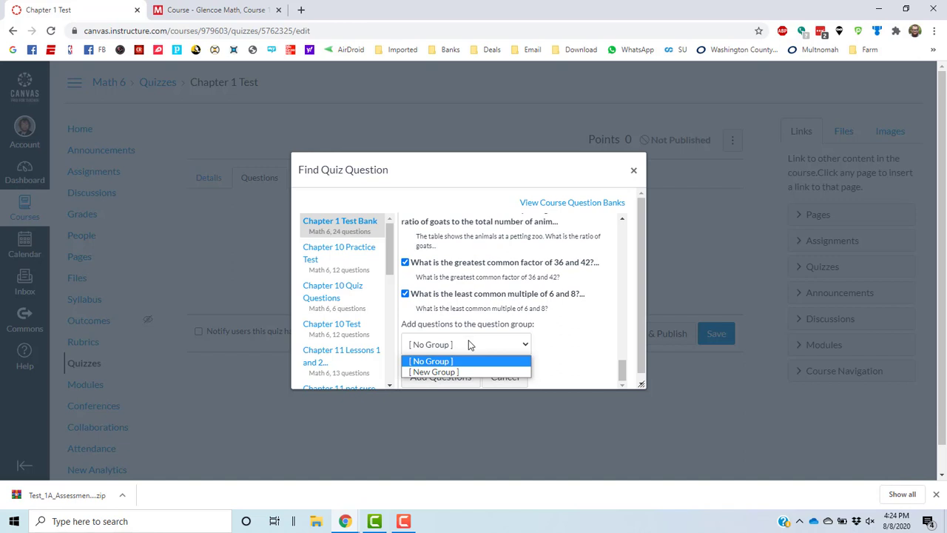
left_click(439, 372)
left_click(434, 245)
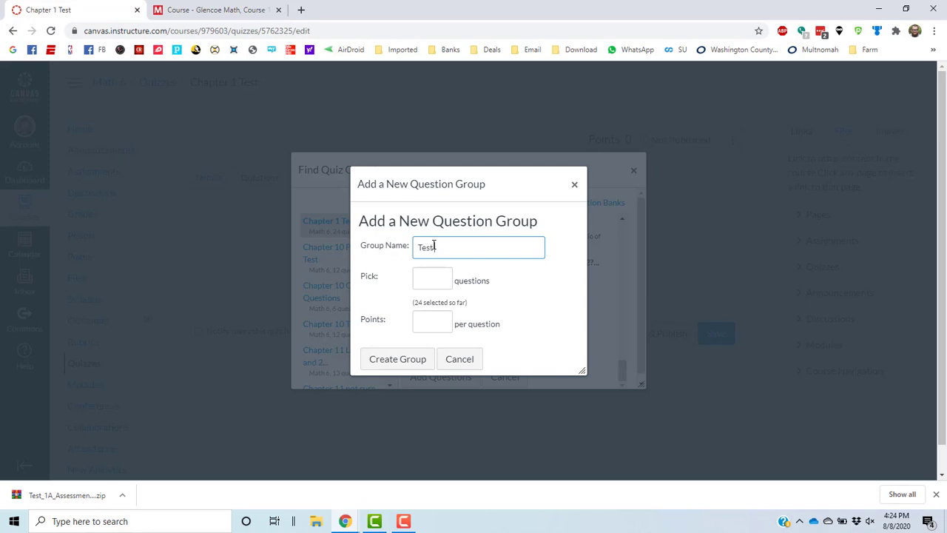
key("Tab")
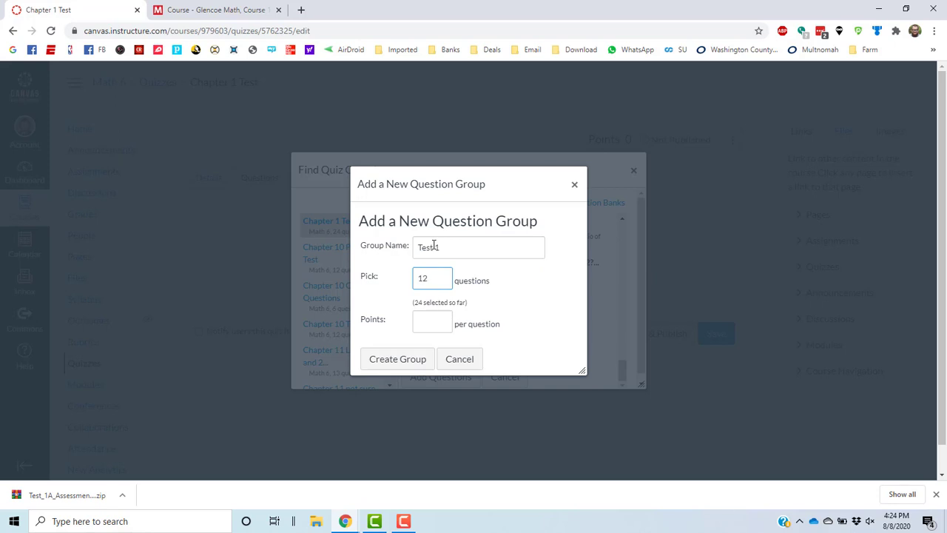
key("Tab")
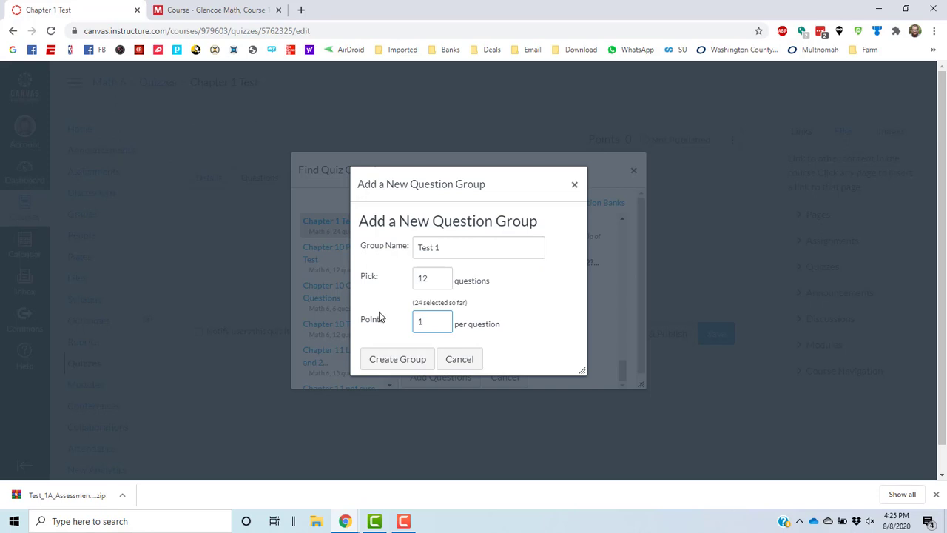
left_click(405, 364)
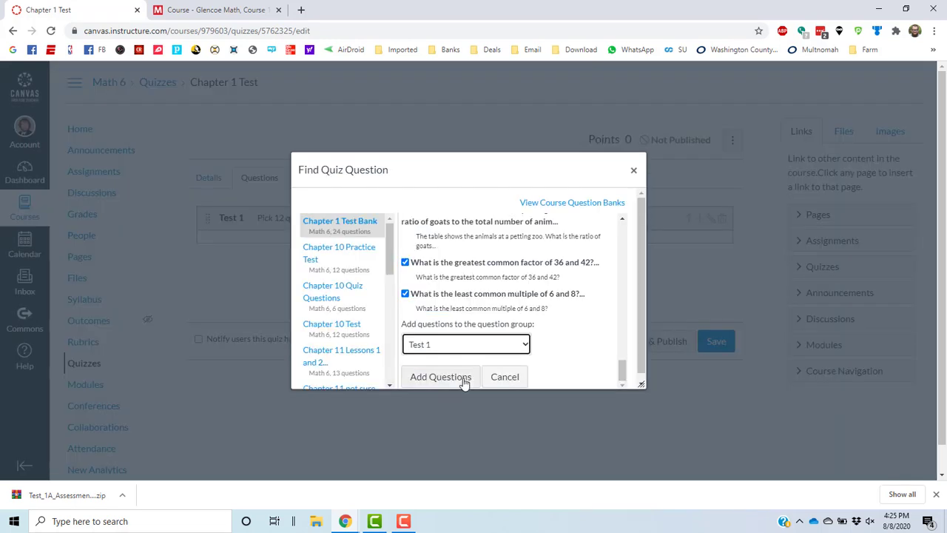
Step: Add the selected bank questions to the Test 1 group, and save and publish the Chapter 1 Test quiz
scroll(457, 327, "down", 1)
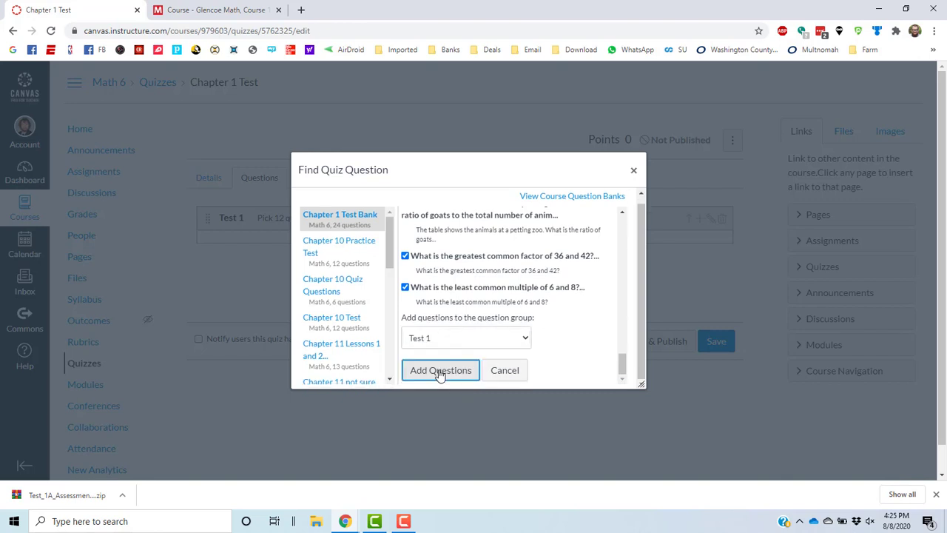
left_click(439, 375)
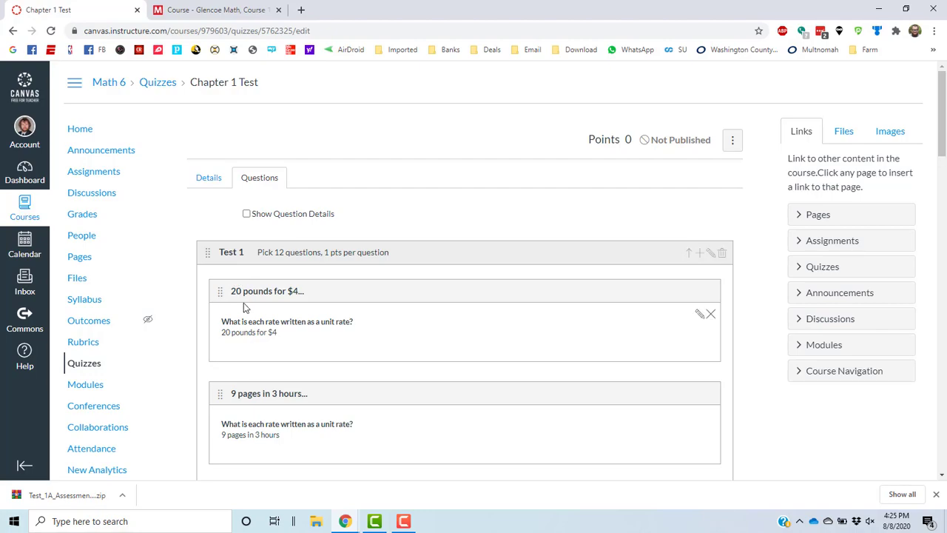
scroll(244, 305, "down", 5)
scroll(244, 304, "down", 20)
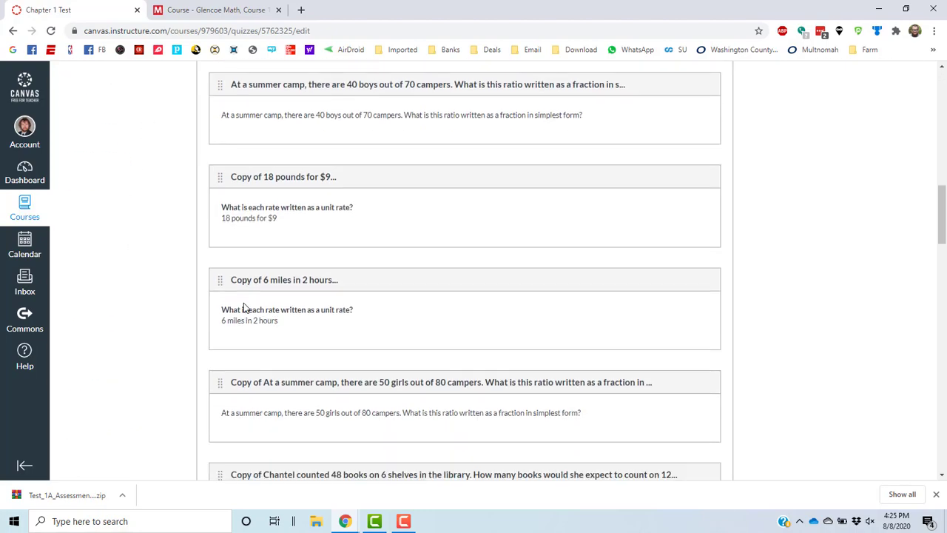
scroll(245, 307, "down", 20)
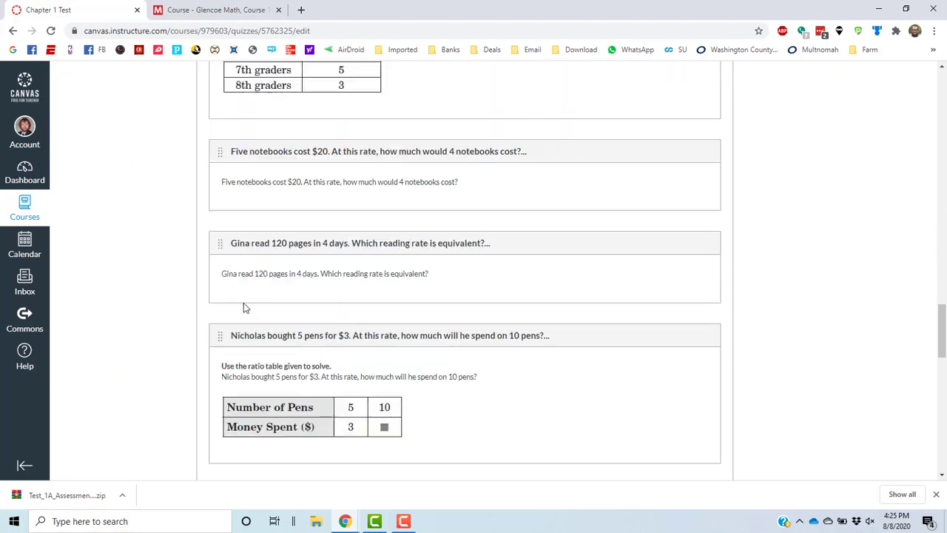
scroll(244, 303, "down", 2)
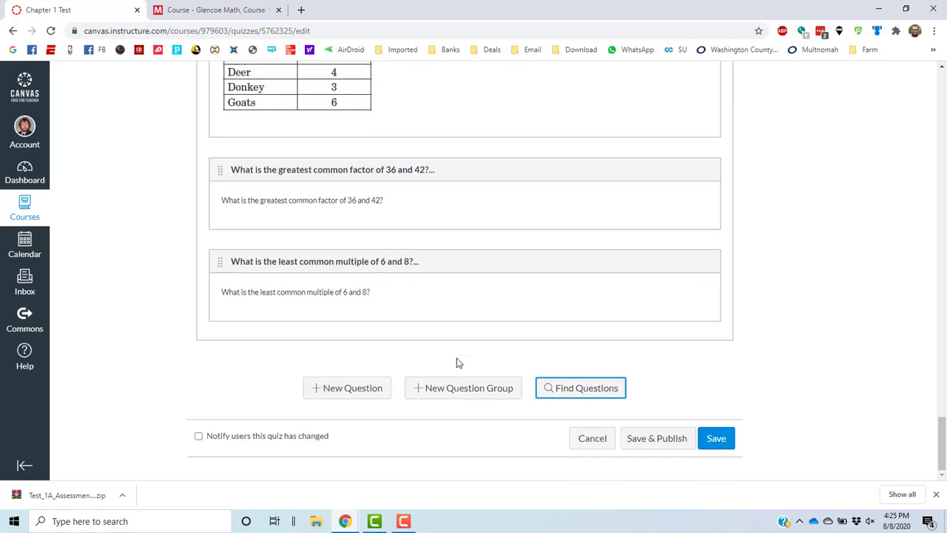
left_click(658, 441)
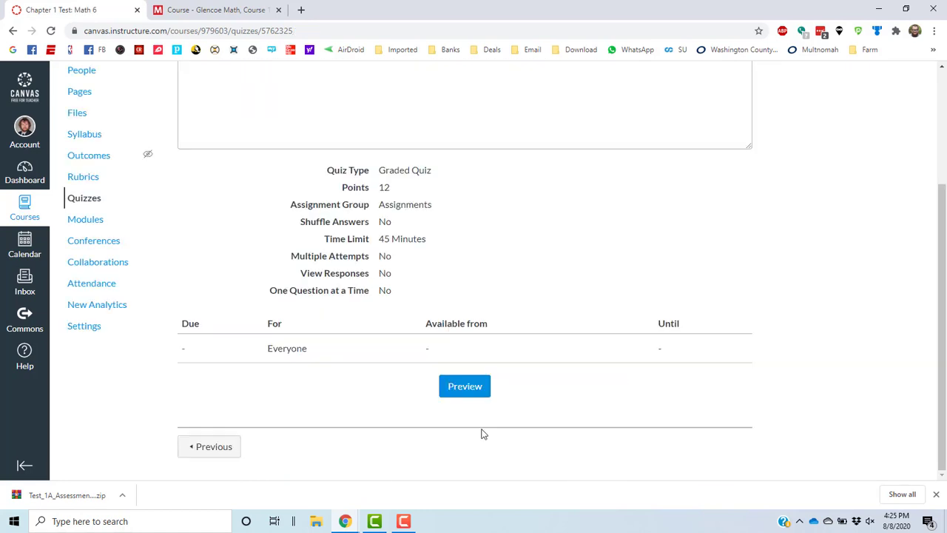
scroll(481, 429, "up", 3)
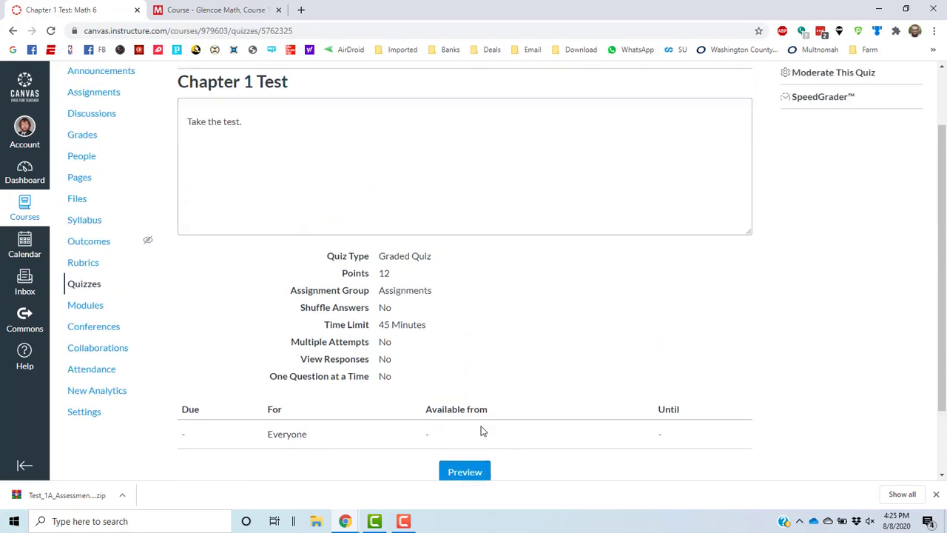
Step: Switch to the McGraw-Hill Glencoe Math Course 1 assessment page
left_click(222, 10)
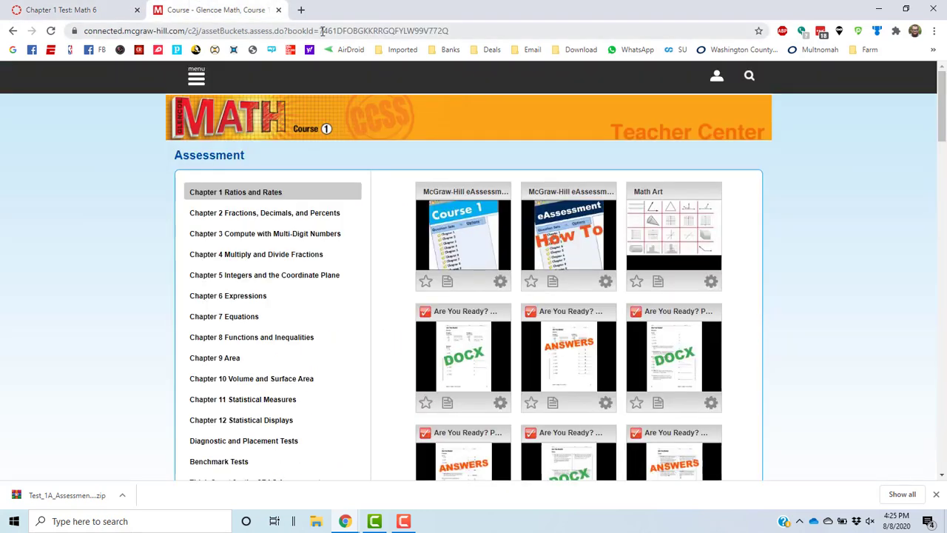